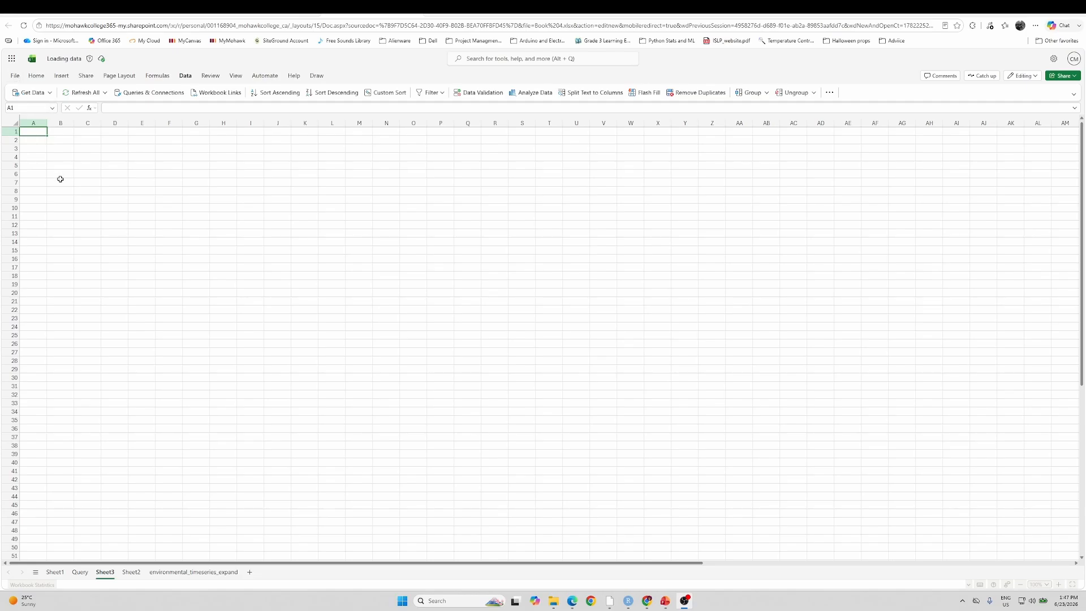
left_click(15, 76)
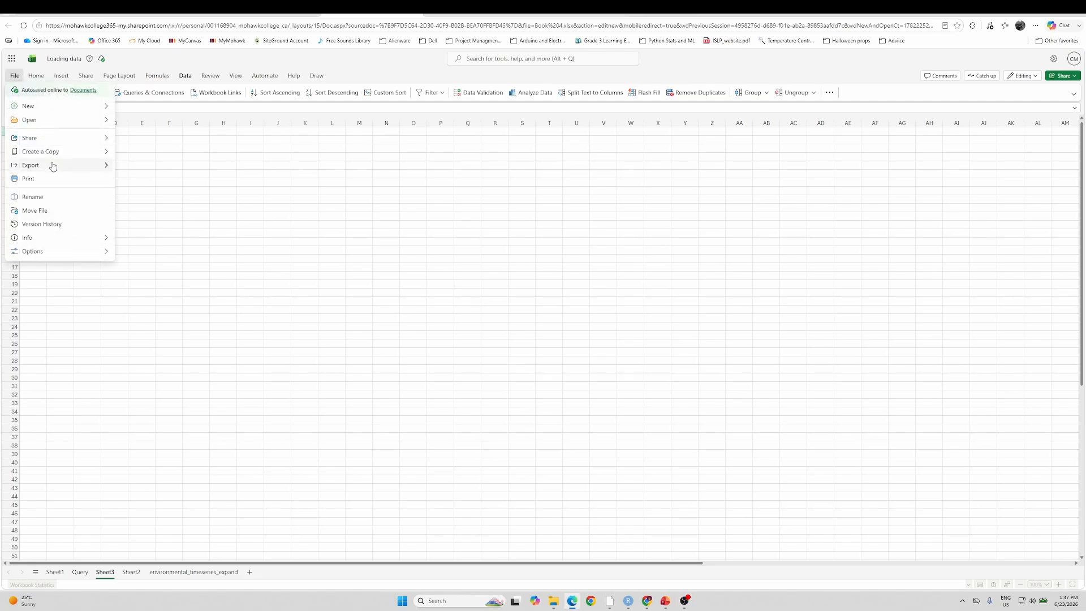
mouse_move(37, 120)
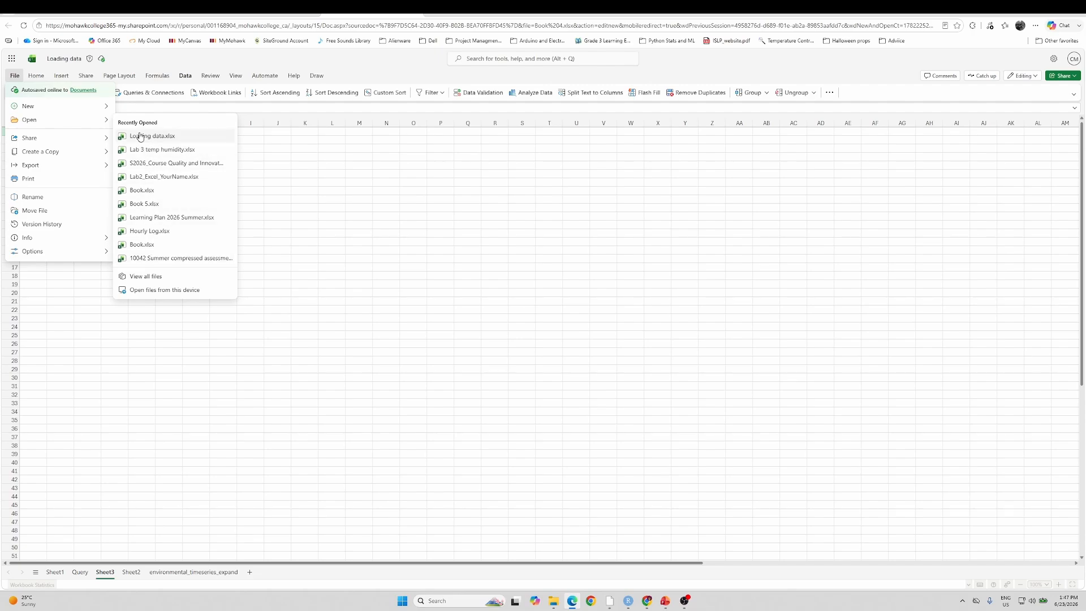
left_click(366, 221)
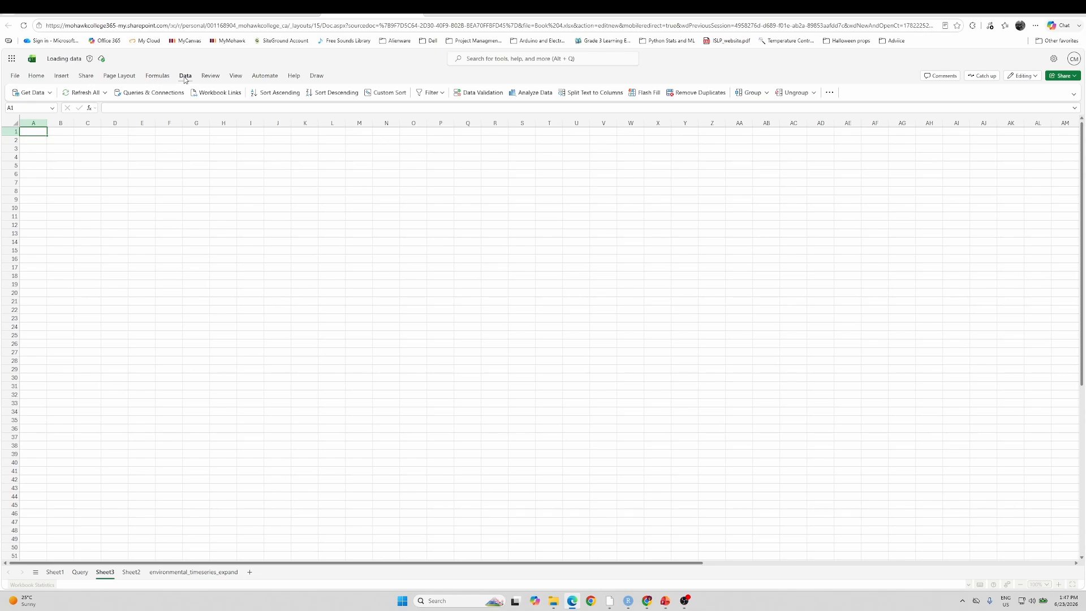
left_click(51, 97)
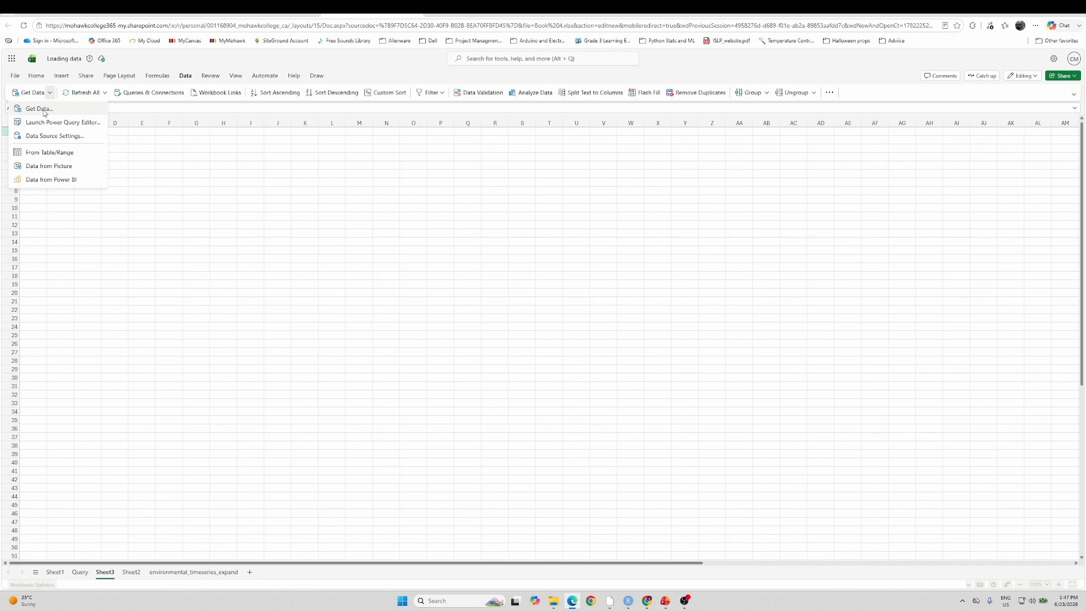
left_click(282, 212)
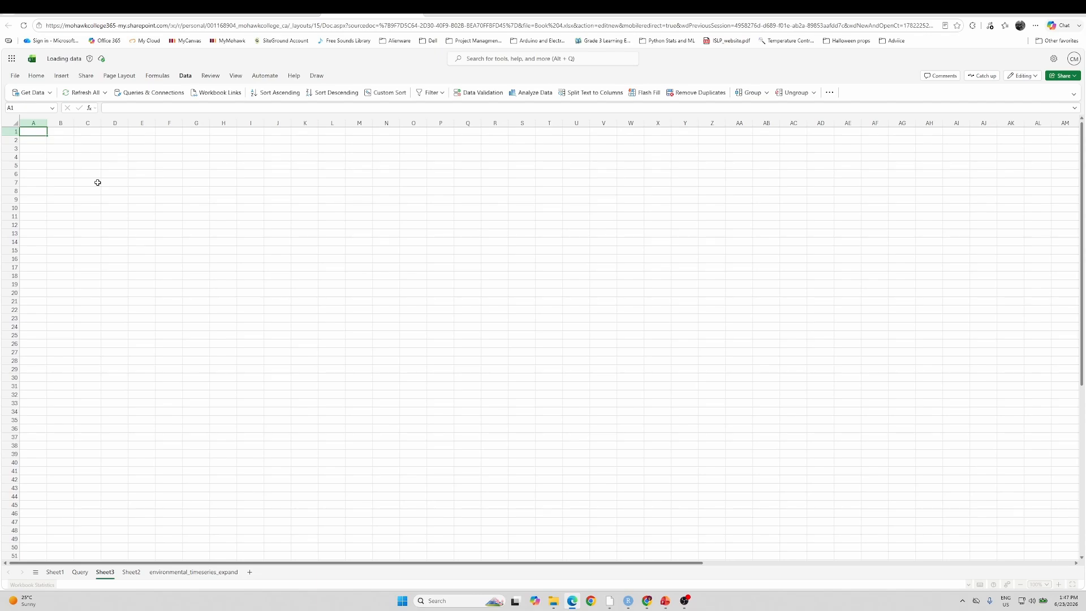
left_click(1035, 79)
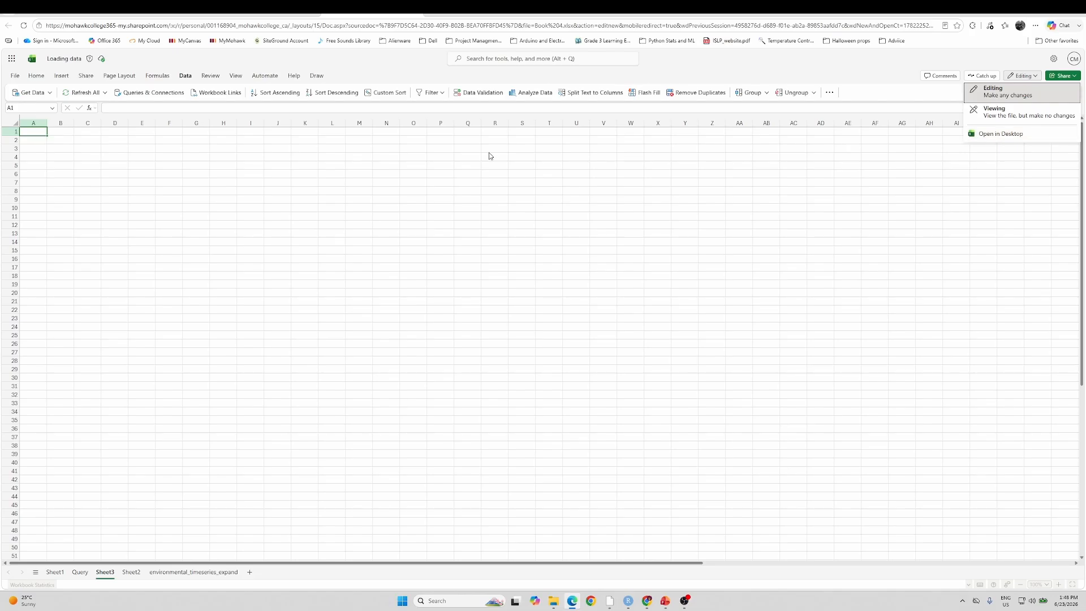
left_click(168, 151)
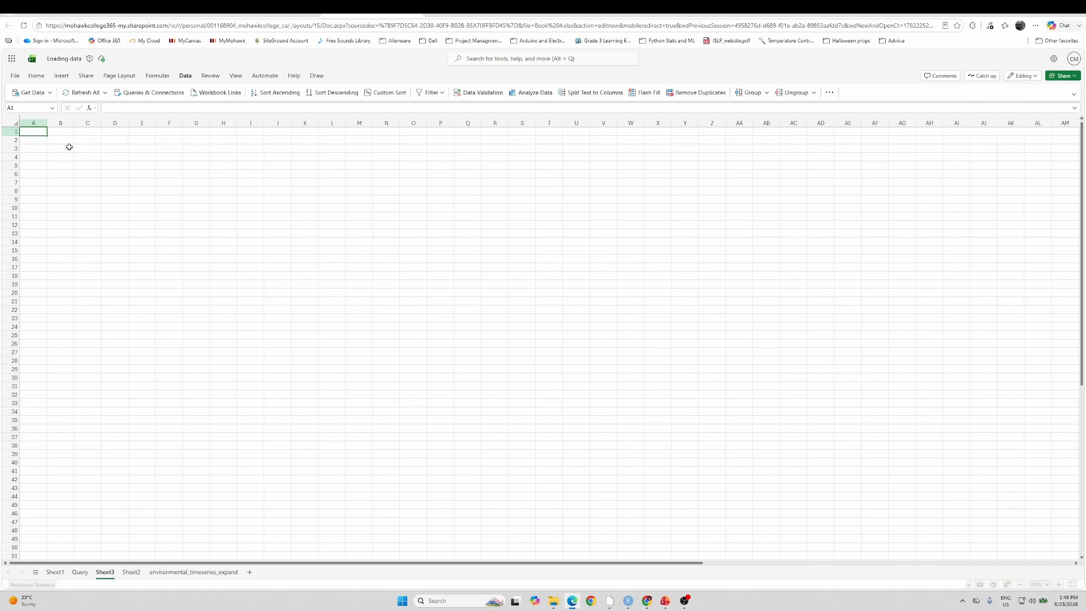
- Import the environmental_timeseries_expanded CSV file from the Downloads folder and open its comma-delimited data for transformation in Power Query
left_click(49, 92)
left_click(37, 108)
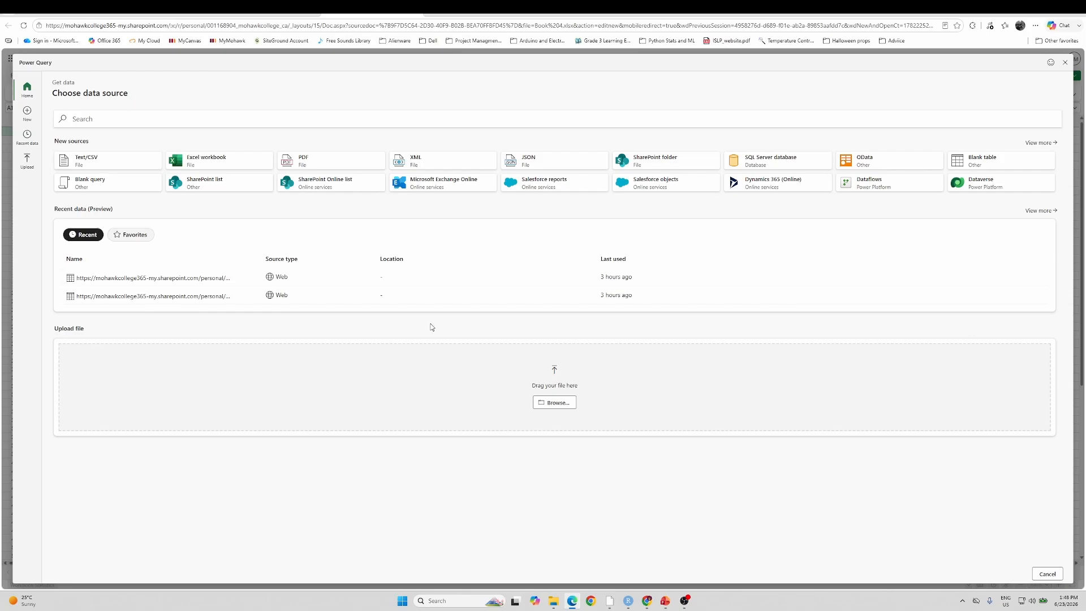
left_click(553, 404)
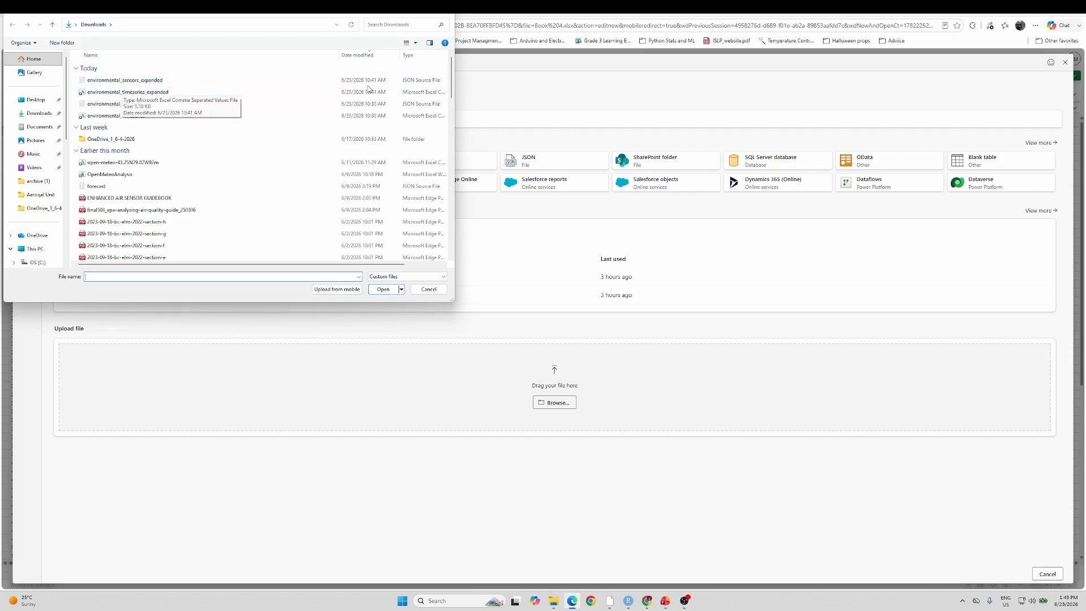
left_click(148, 95)
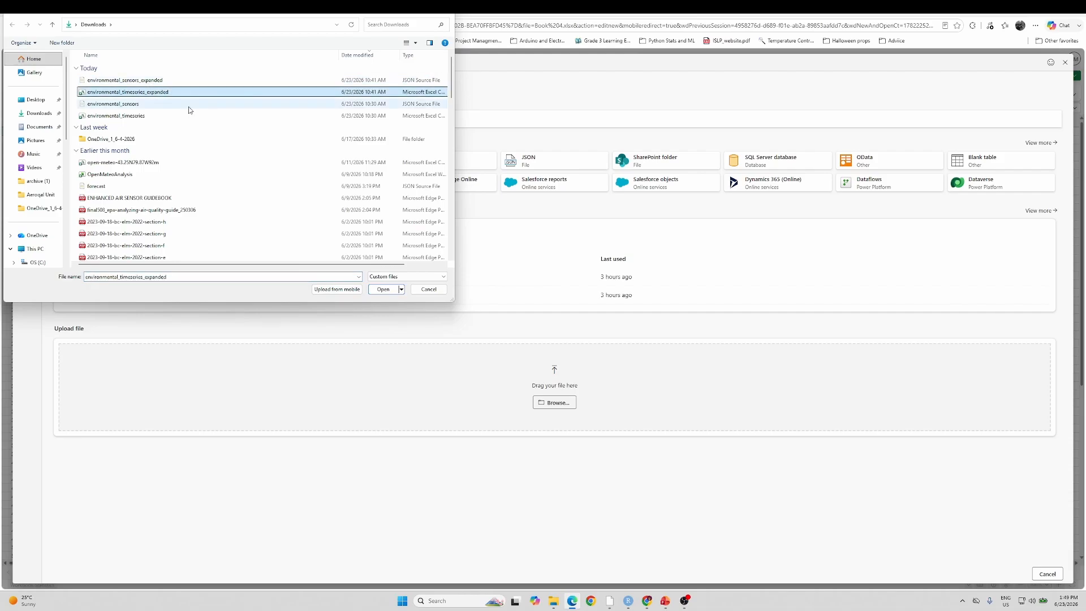
left_click(384, 291)
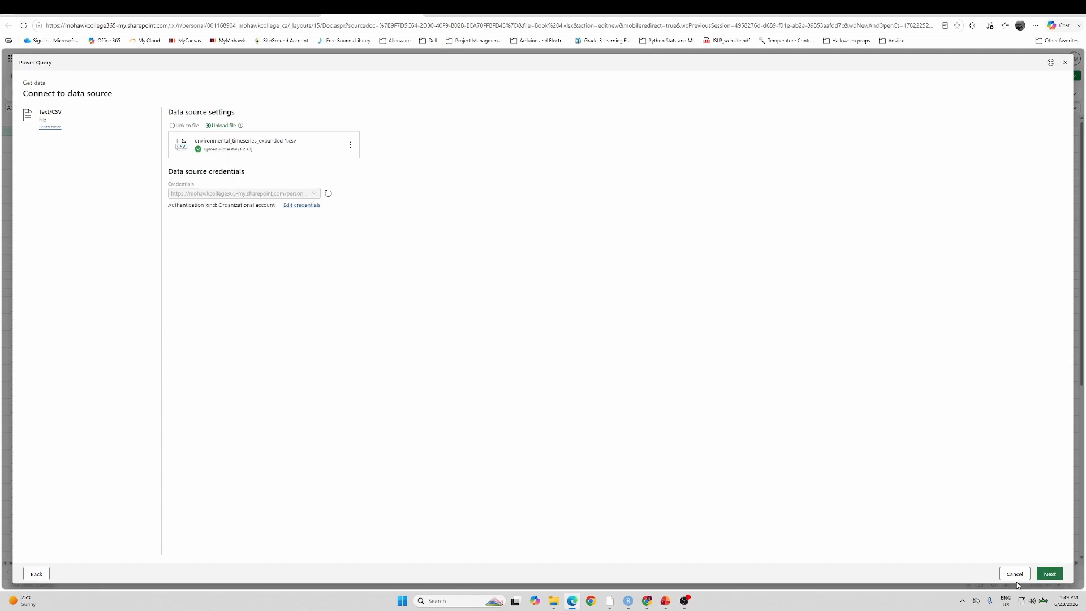
left_click(1050, 575)
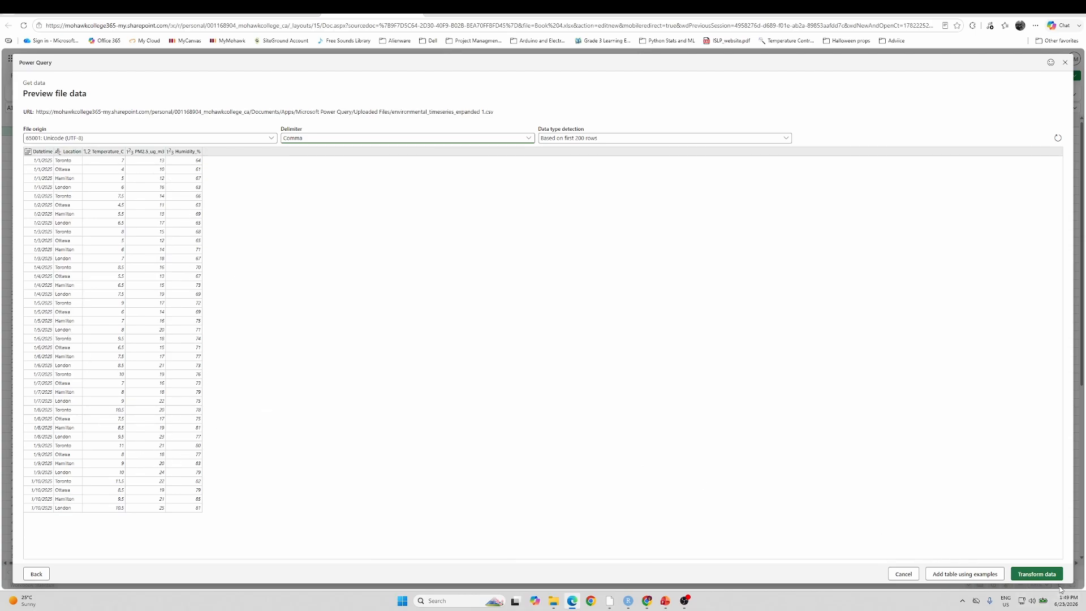
left_click(1039, 573)
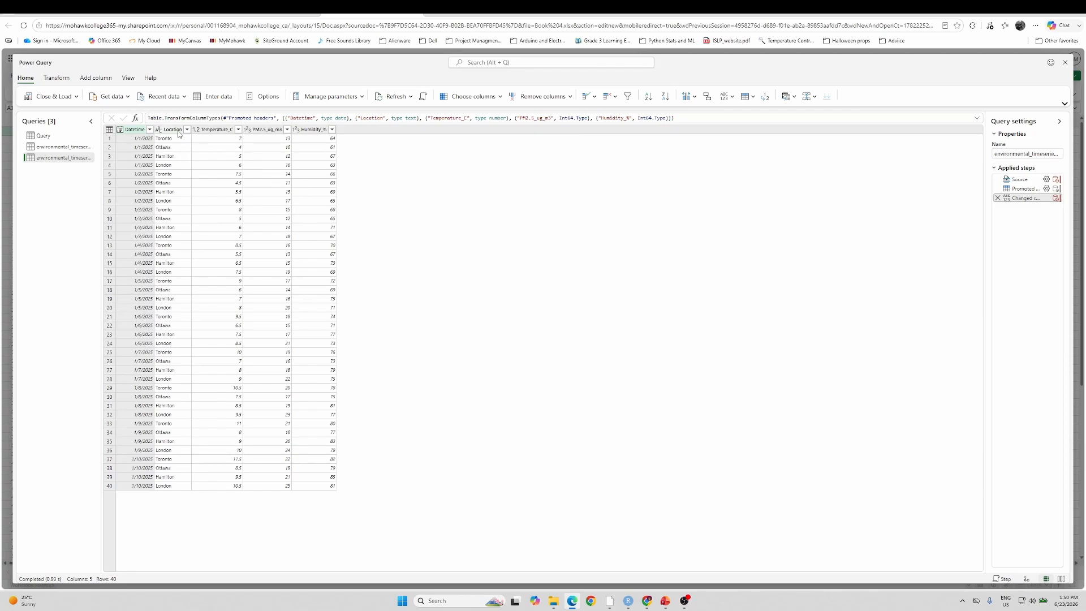
- Review the data type options available for the Temperature_C column
left_click(208, 131)
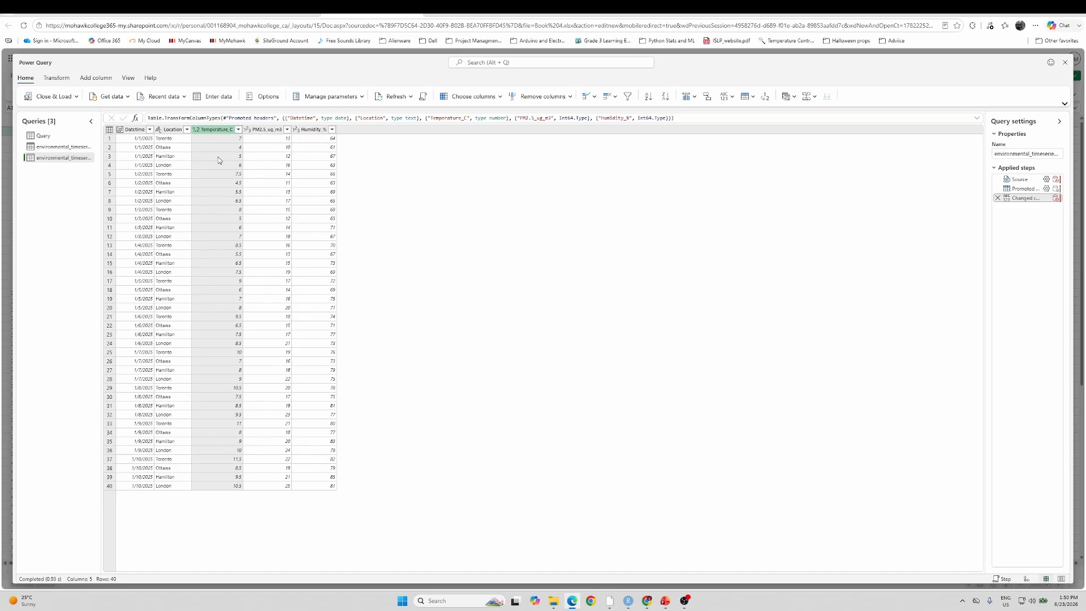
left_click(61, 79)
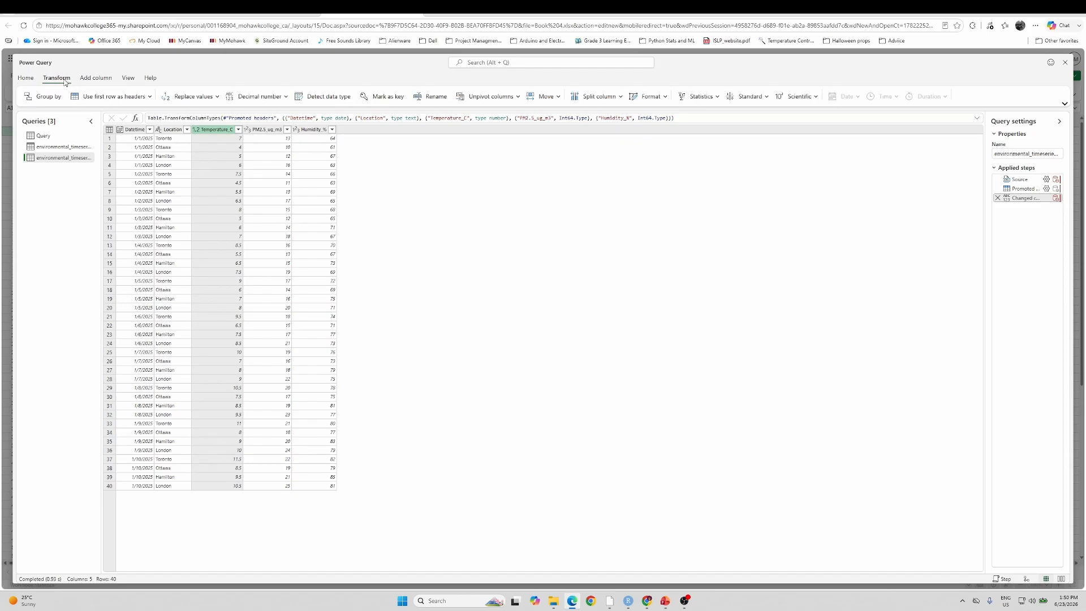
left_click(287, 97)
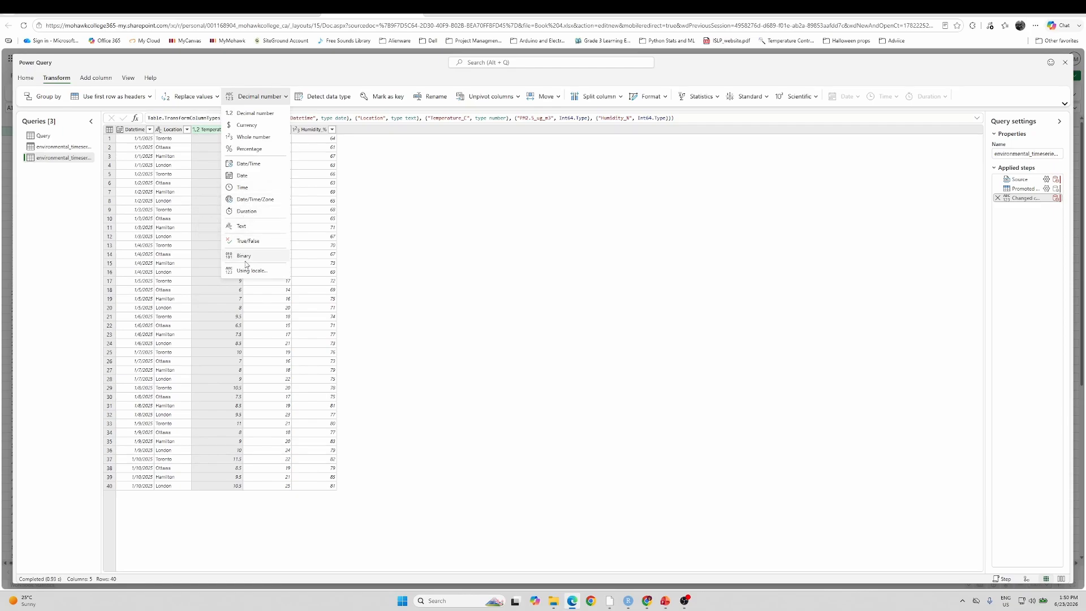
left_click(209, 182)
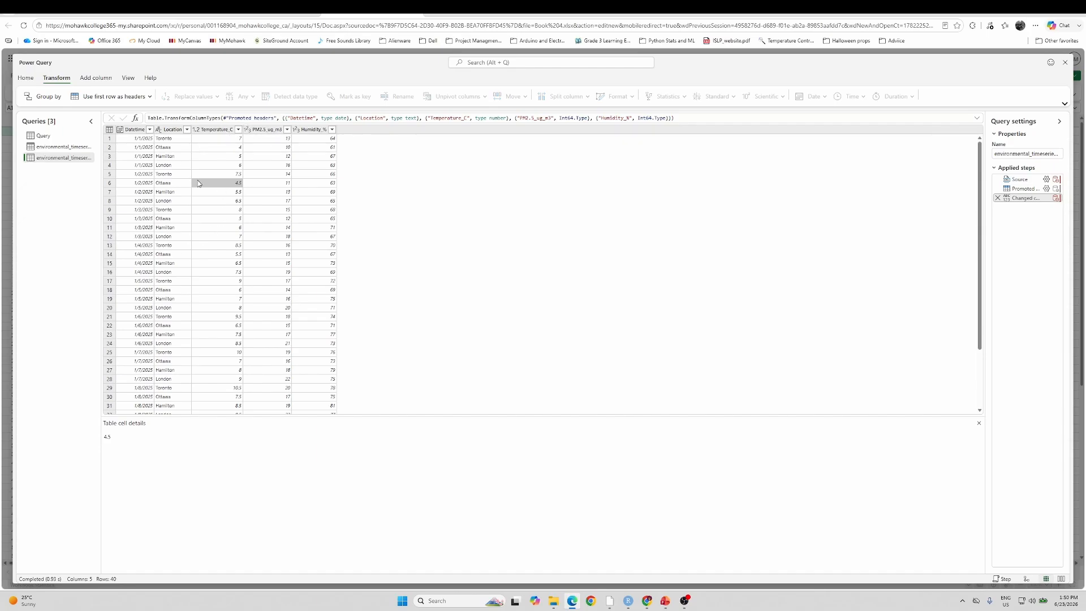
- Close the query editor and load the time-series query into the workbook
left_click(31, 80)
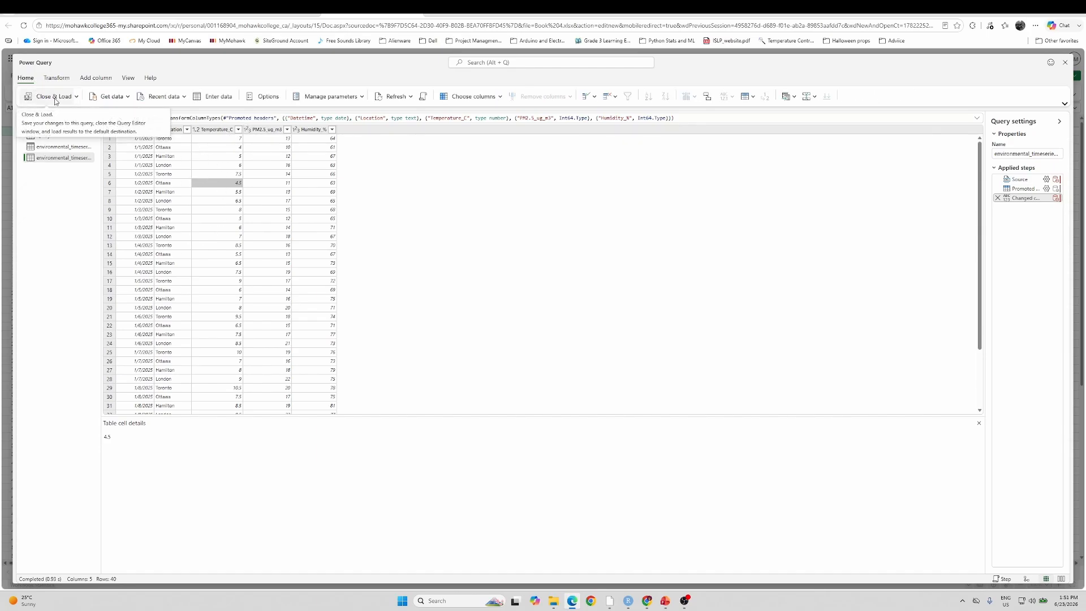
left_click(55, 100)
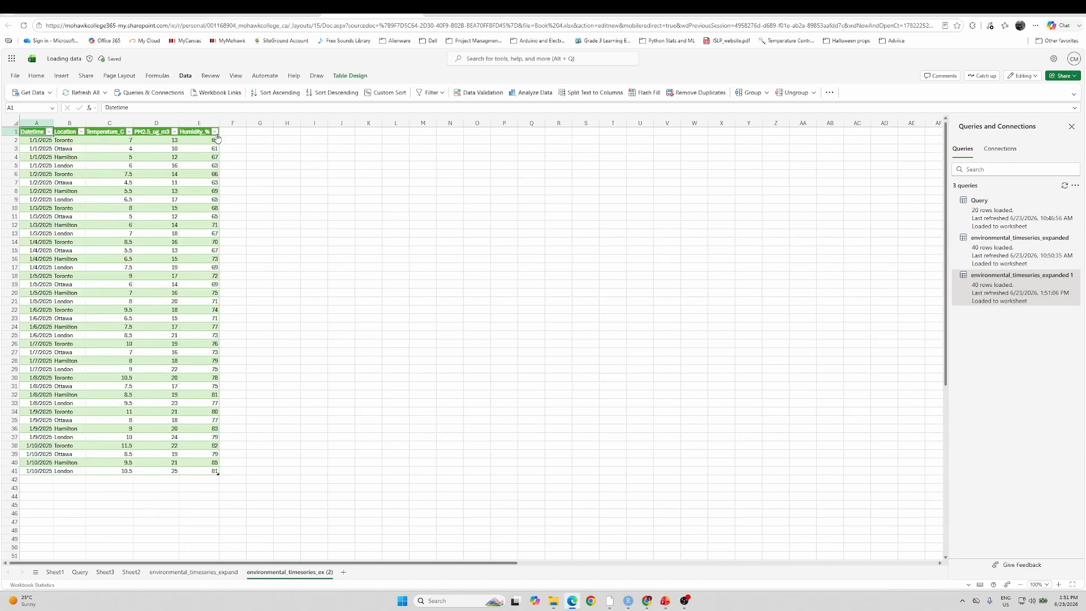
- Examine the sort and filter options of the Datetime column, including its list of January 2025 dates
left_click(49, 133)
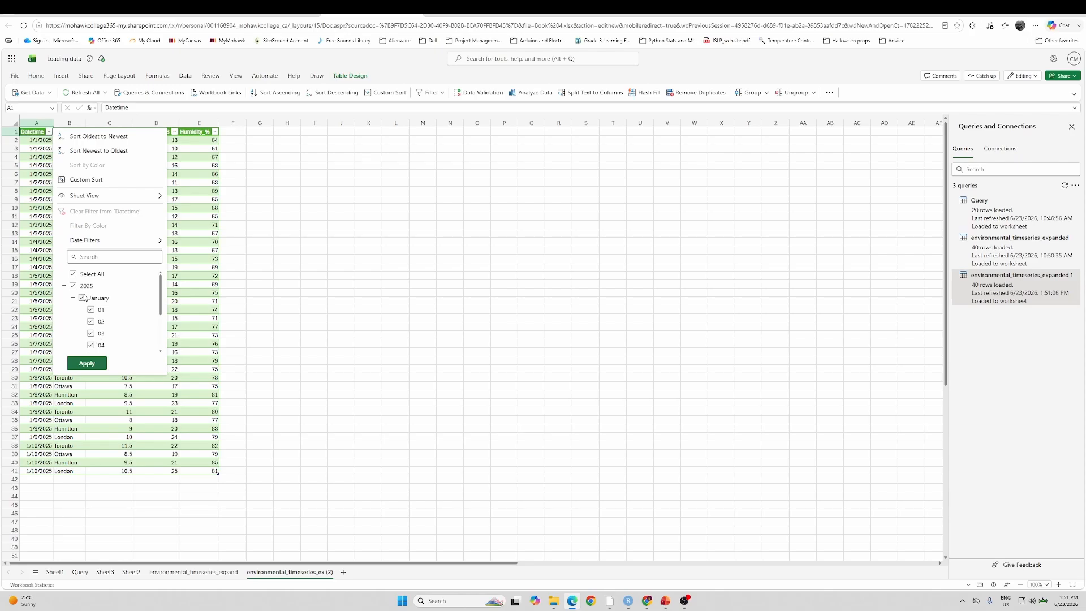
scroll(121, 318, "down", 2)
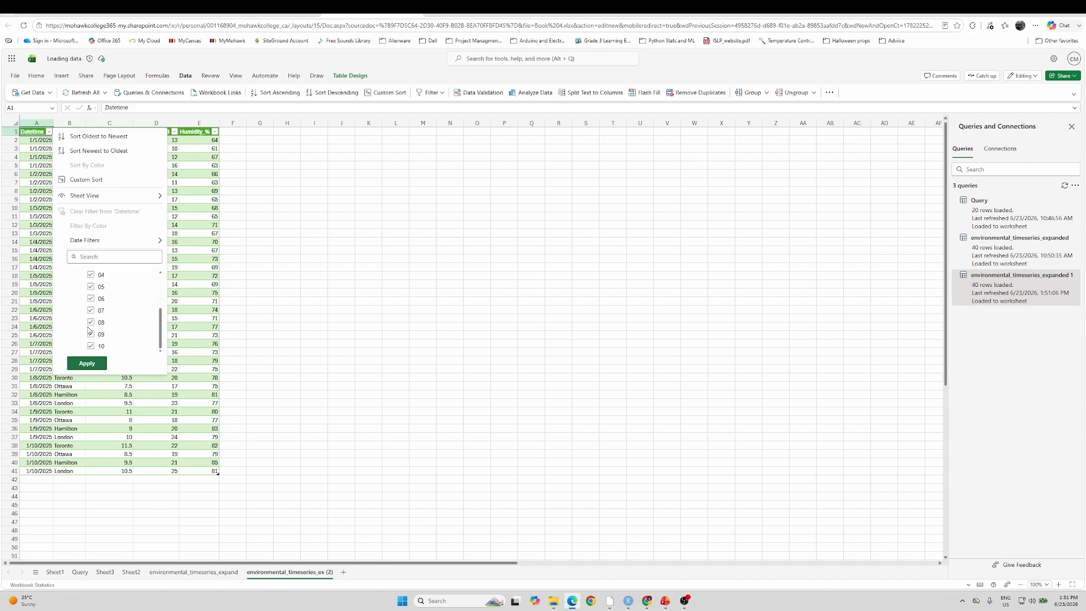
left_click(189, 313)
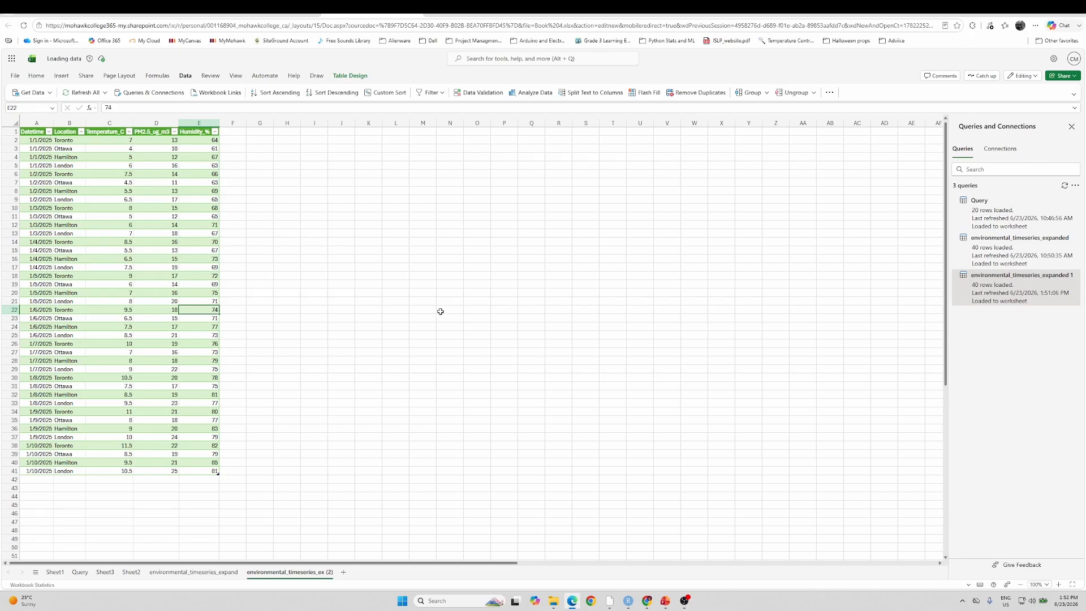
- Add a new worksheet and import the environmental_sensors_expanded JSON file from the Downloads folder into Power Query
left_click(344, 573)
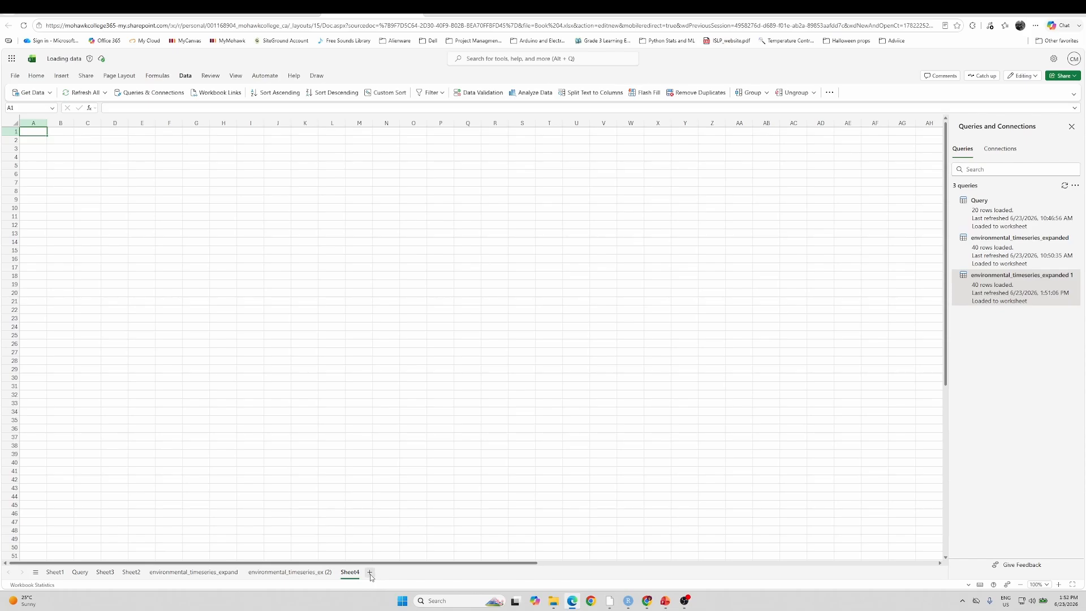
left_click(50, 95)
left_click(49, 113)
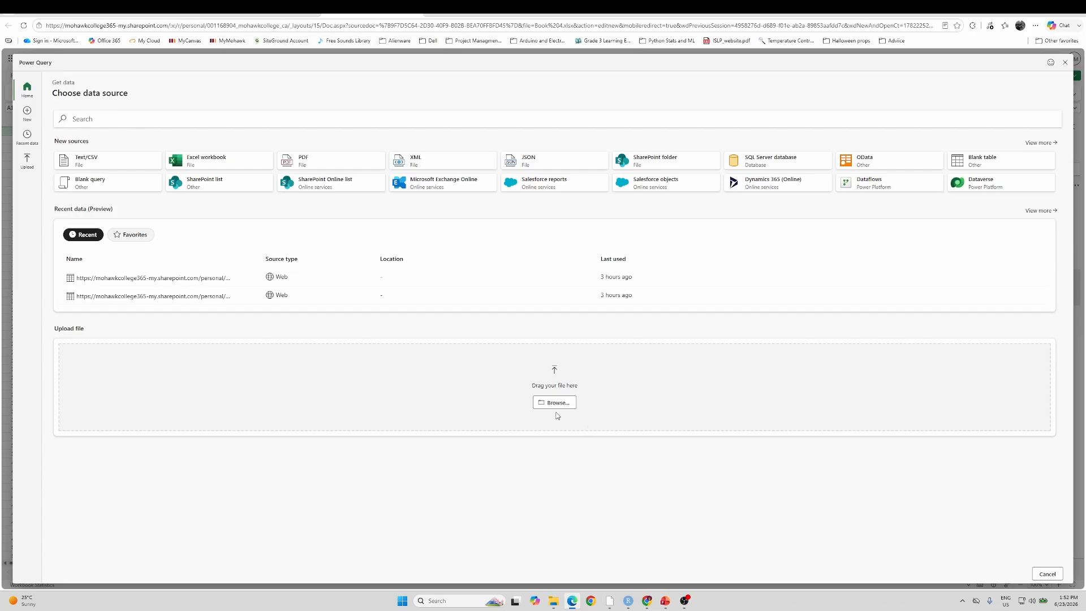
left_click(550, 403)
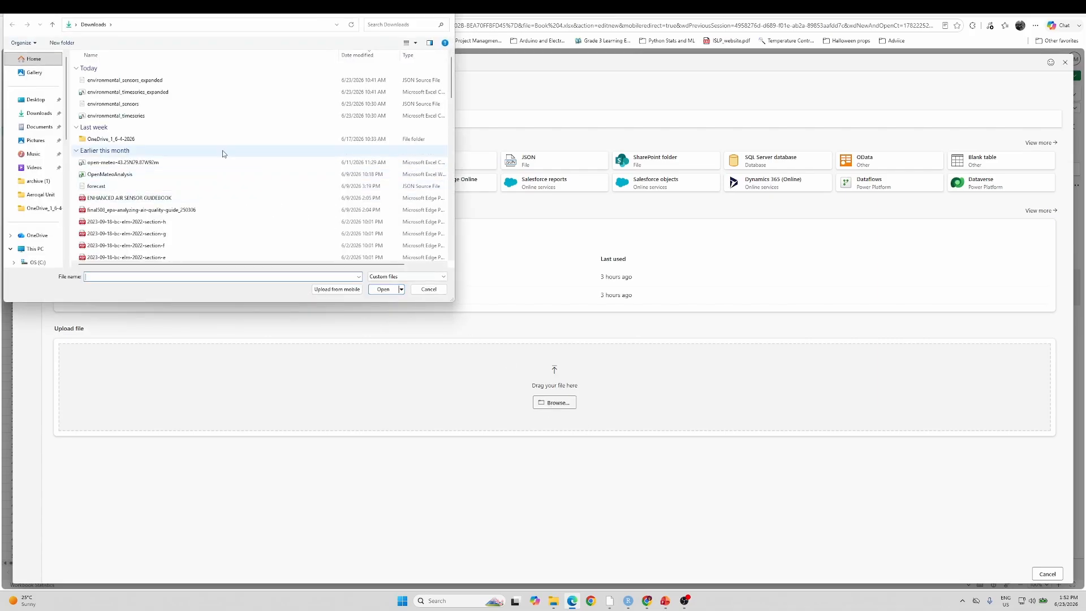
left_click(152, 83)
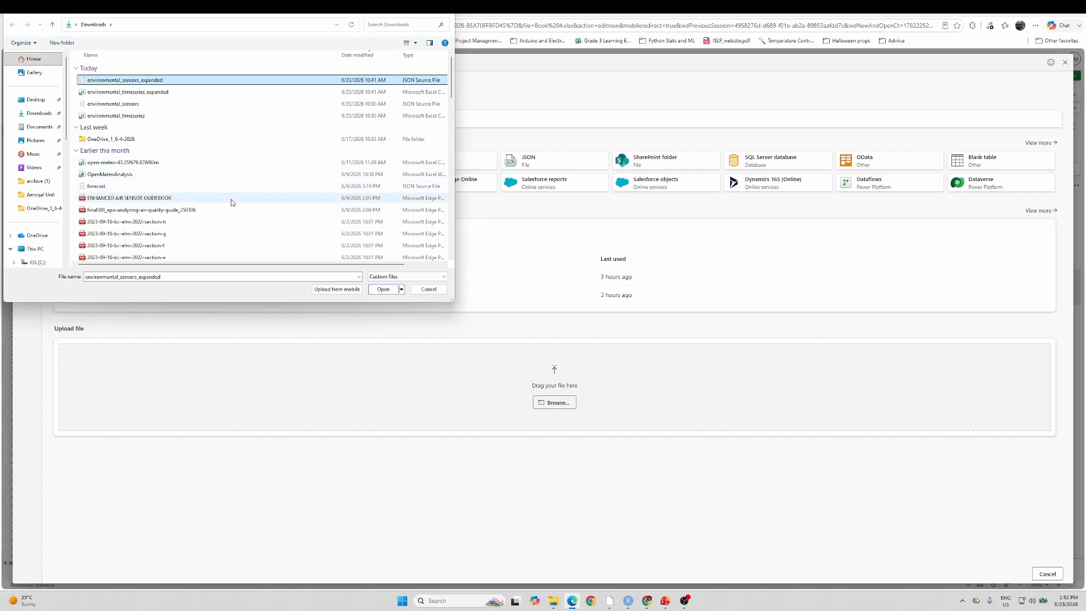
left_click(383, 290)
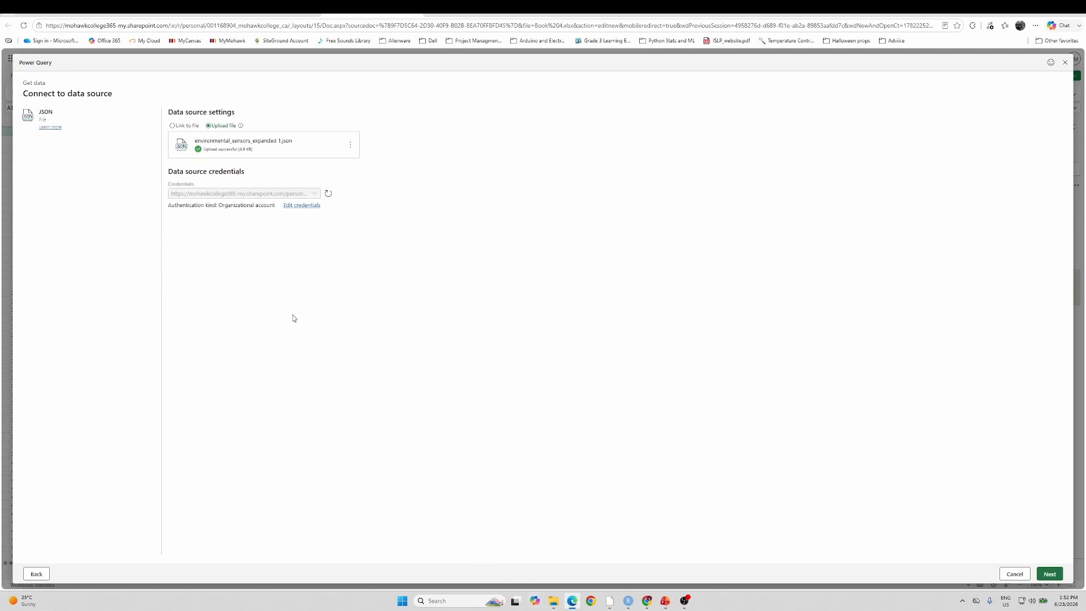
left_click(1049, 575)
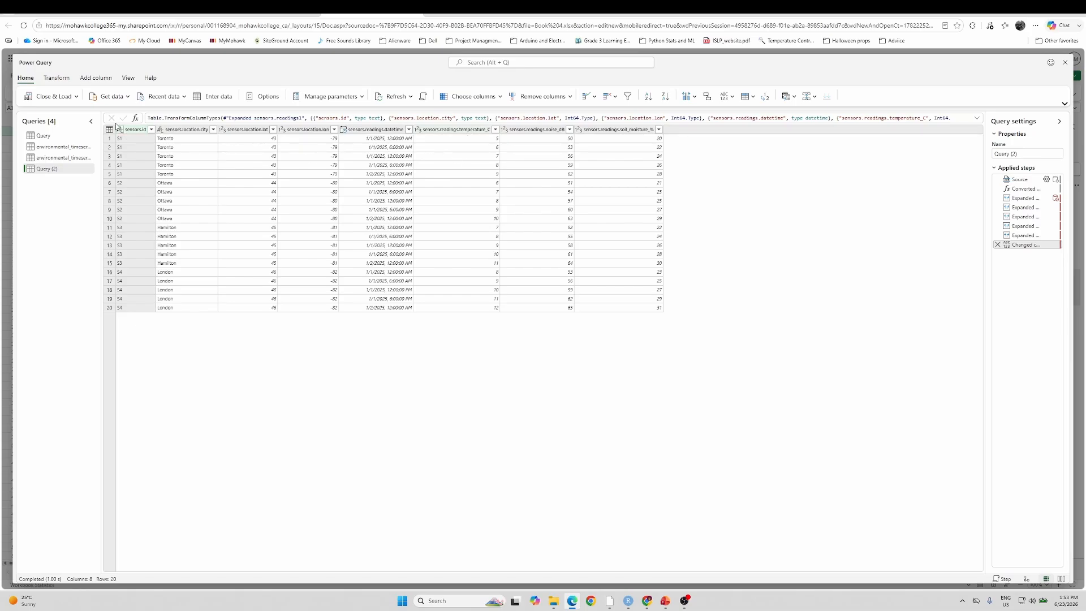
- Rename the sensors.readings.datetime column to "datetime"
left_click(60, 79)
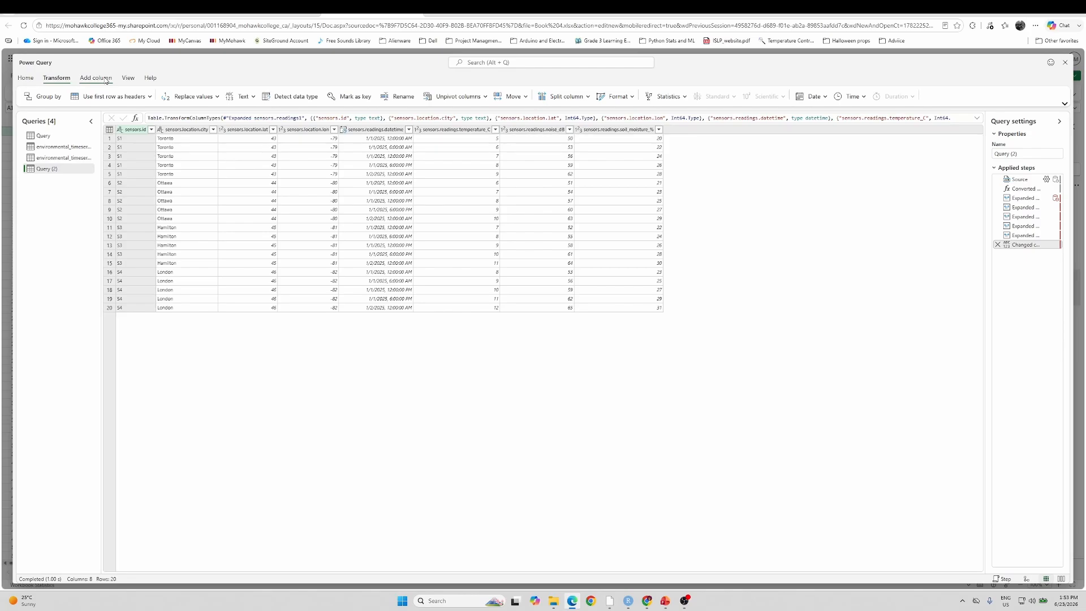
left_click(373, 132)
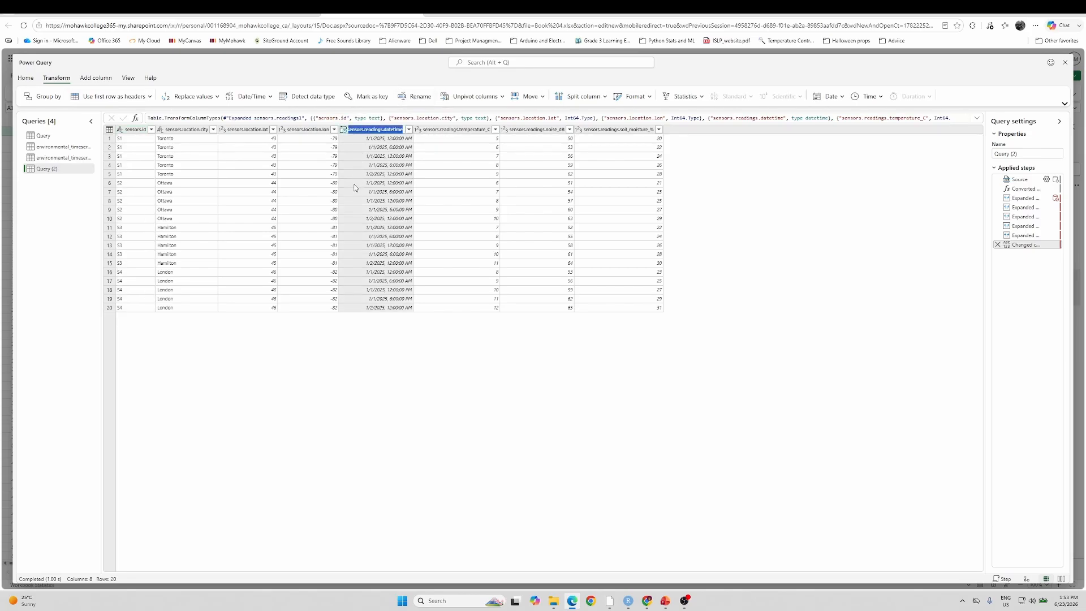
double_click(381, 130)
key("BackSpace")
key("Delete")
key("Return")
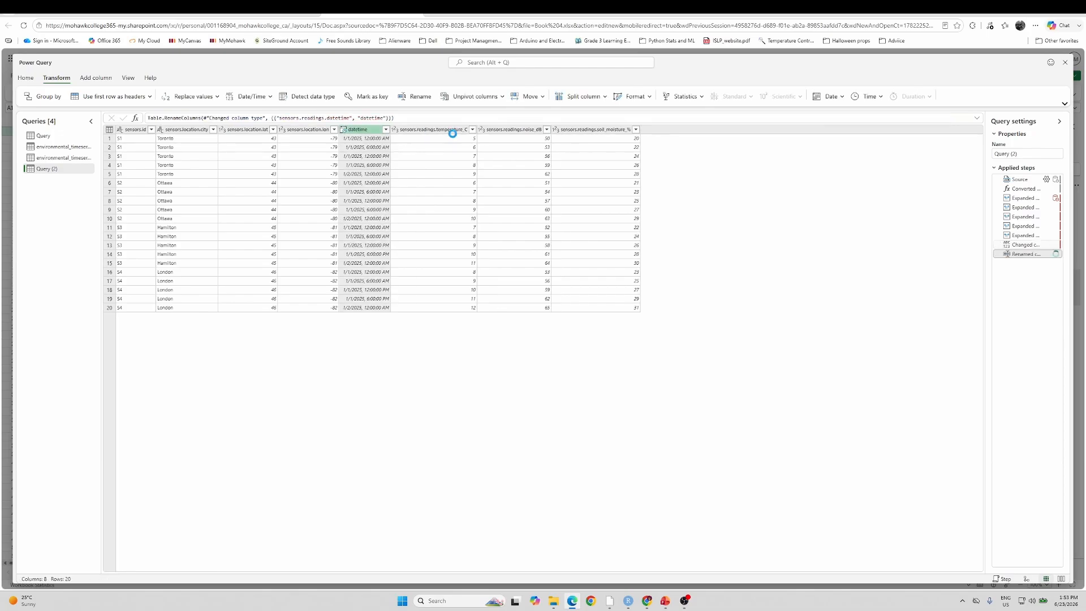
- Rename the sensors.readings.temperature_C column to "temperature_C"
left_click(425, 138)
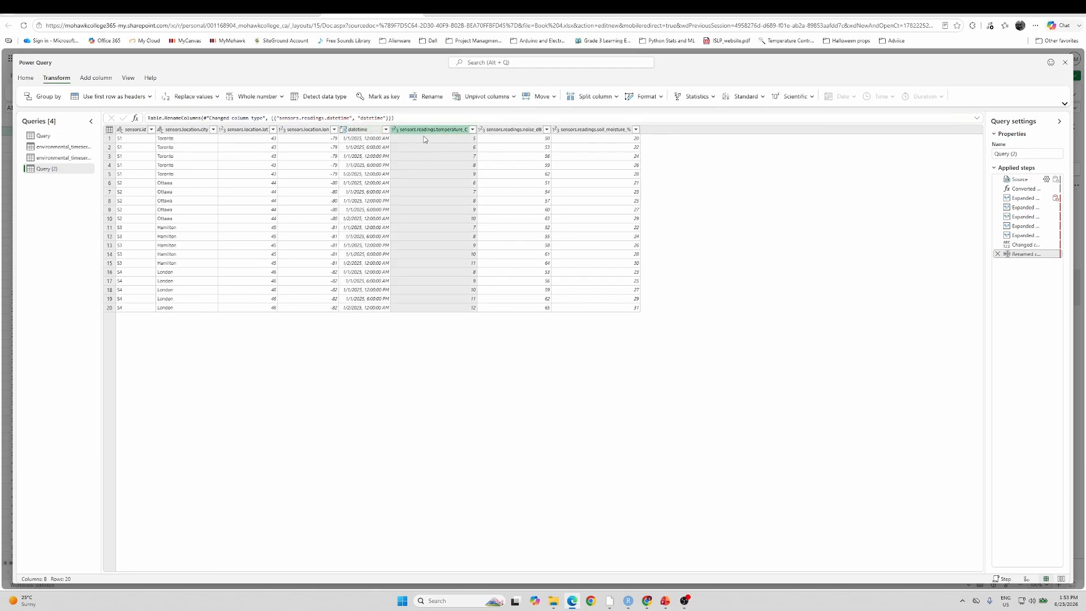
left_click(428, 97)
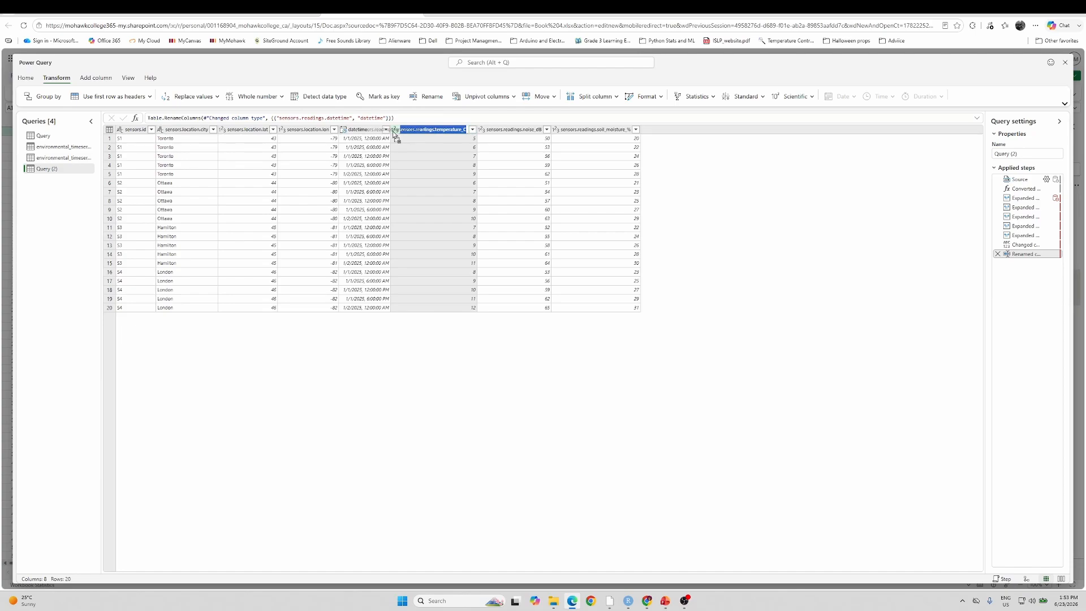
key("Home")
key("Delete")
key("Delete")
key("Delete")
key("Delete")
key("BackSpace")
key("BackSpace")
key("BackSpace")
key("BackSpace")
key("BackSpace")
key("BackSpace")
key("BackSpace")
key("BackSpace")
key("BackSpace")
key("BackSpace")
key("BackSpace")
left_click(432, 156)
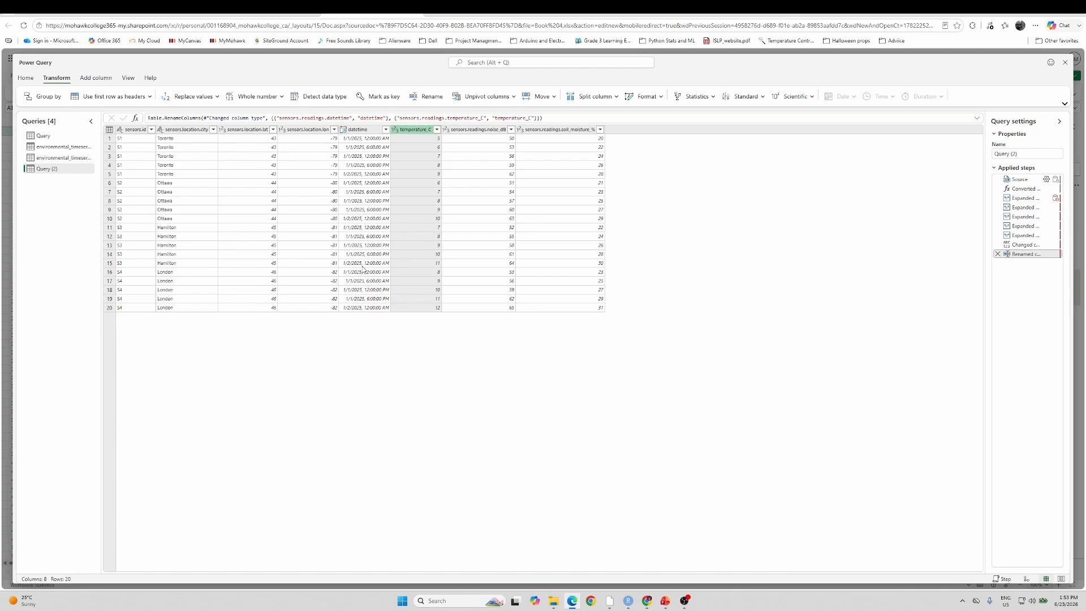
- Load the JSON sensor query into a new worksheet and check the filter options of the sensors.readings.noise_dB column
left_click(25, 78)
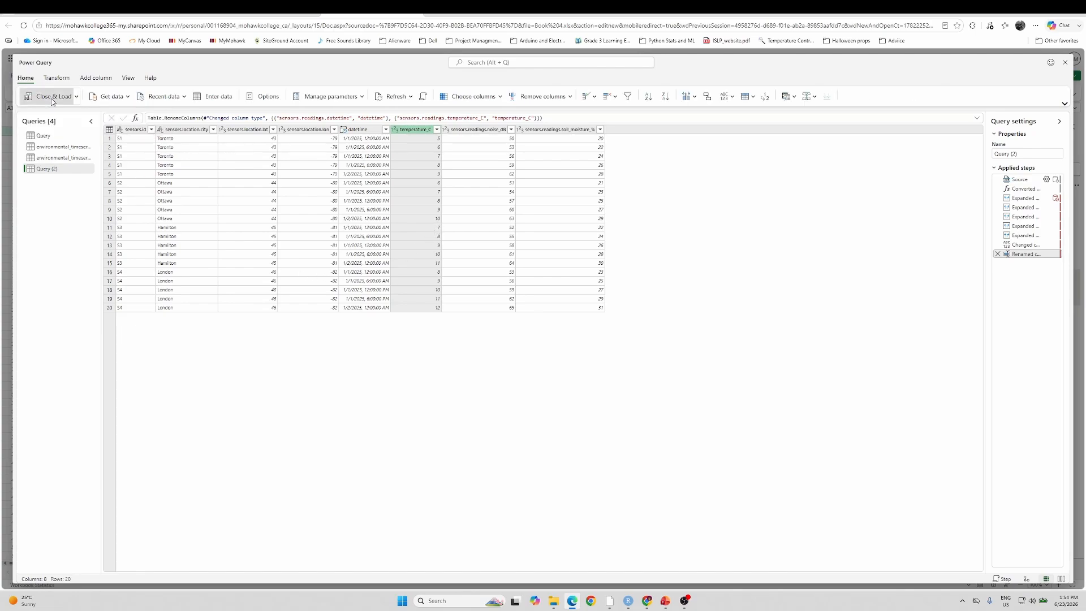
left_click(52, 97)
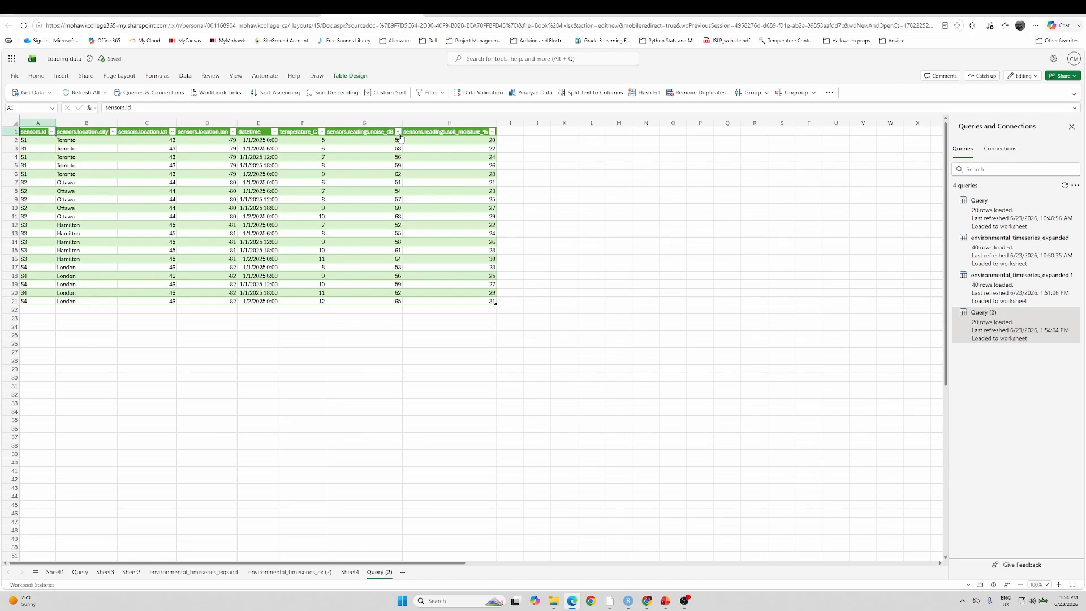
left_click(398, 132)
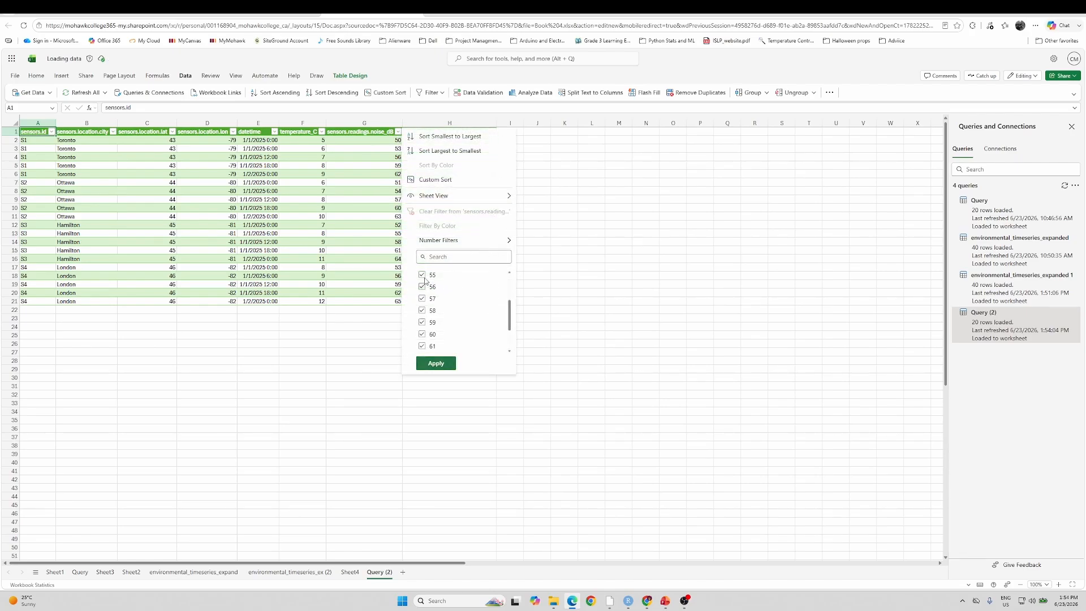
left_click(88, 165)
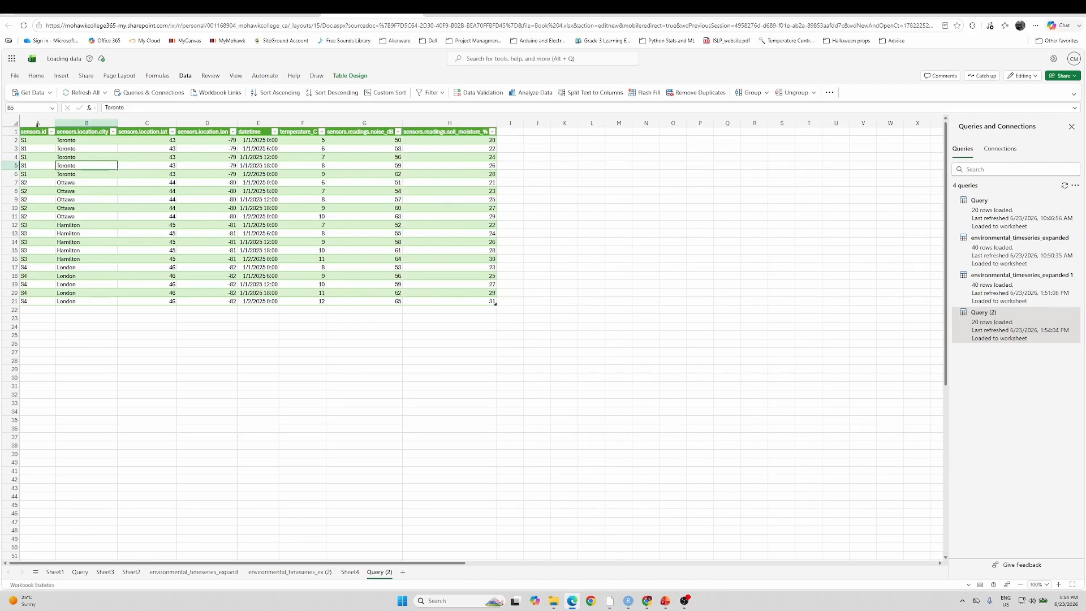
- Filter the sensors.id column to show only sensor S1
left_click(51, 131)
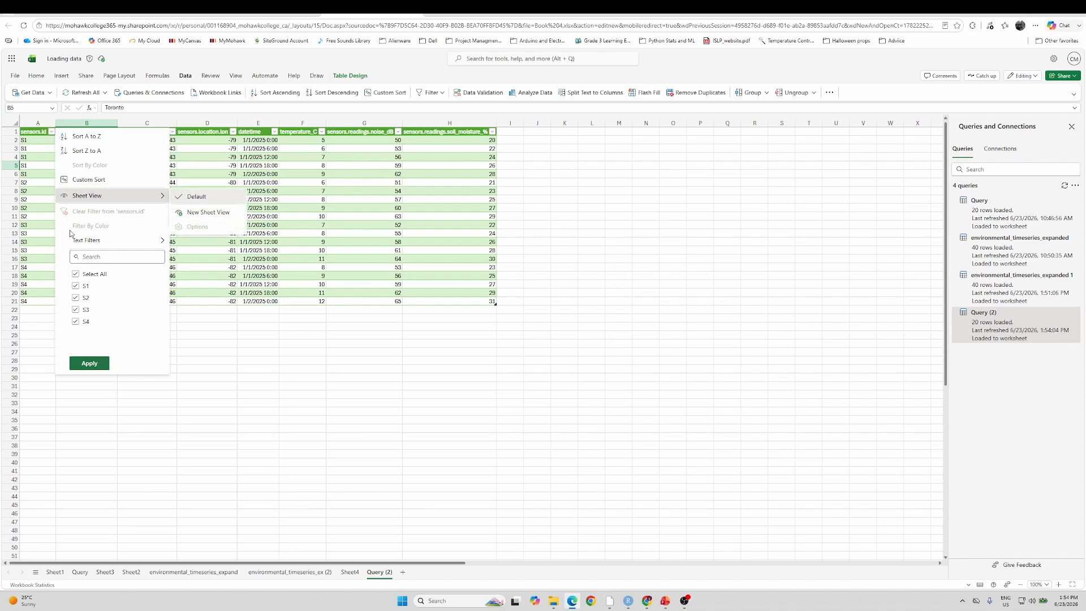
left_click(76, 298)
left_click(76, 310)
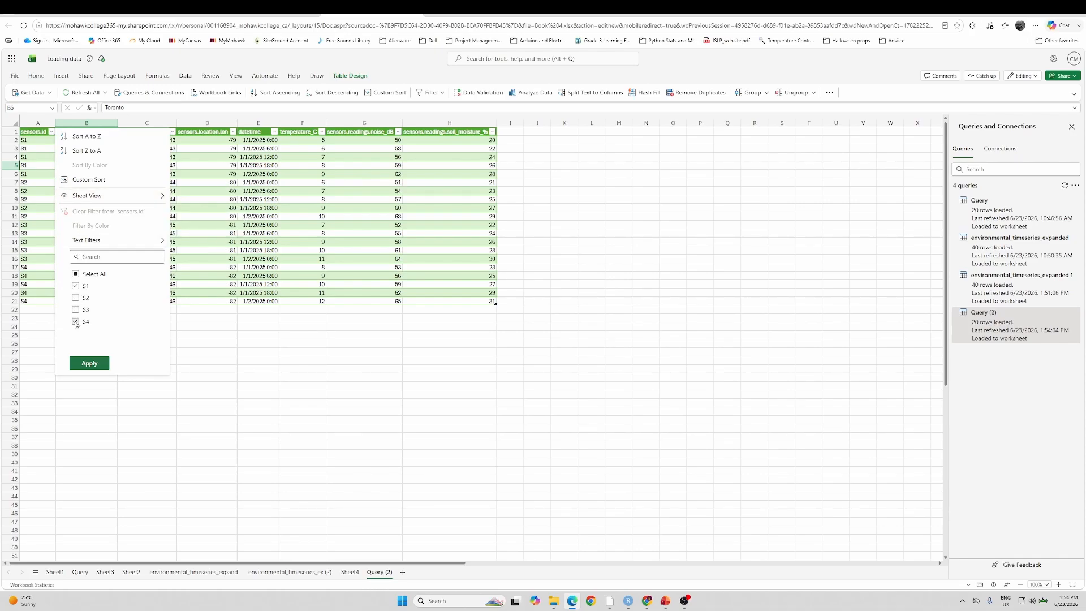
left_click(75, 321)
left_click(89, 363)
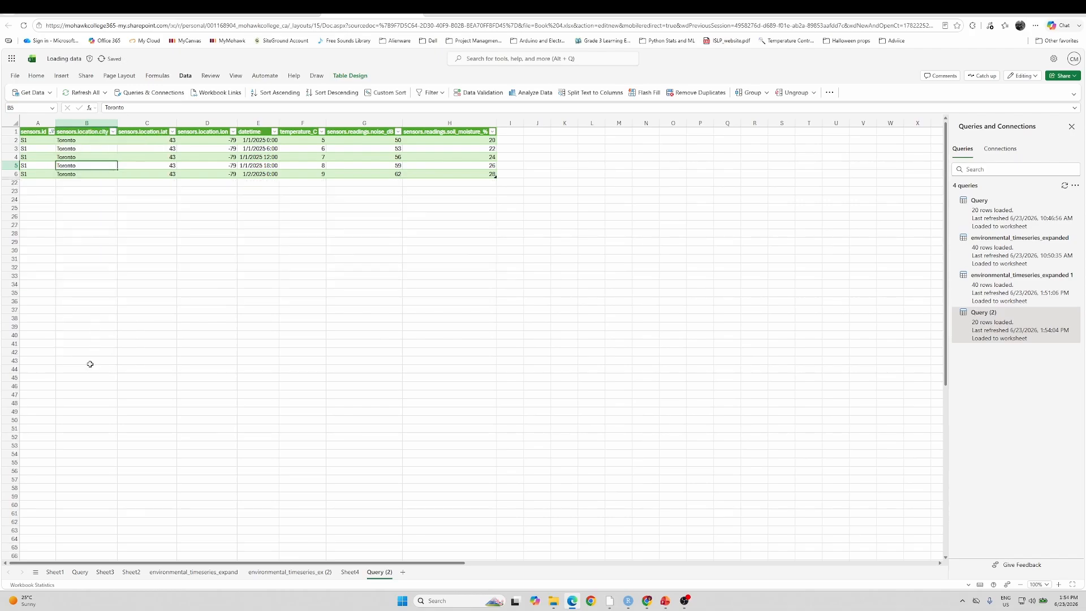
- Add sensor S2 to the sensors.id filter so it includes both S1 and S2
left_click(51, 133)
left_click(75, 298)
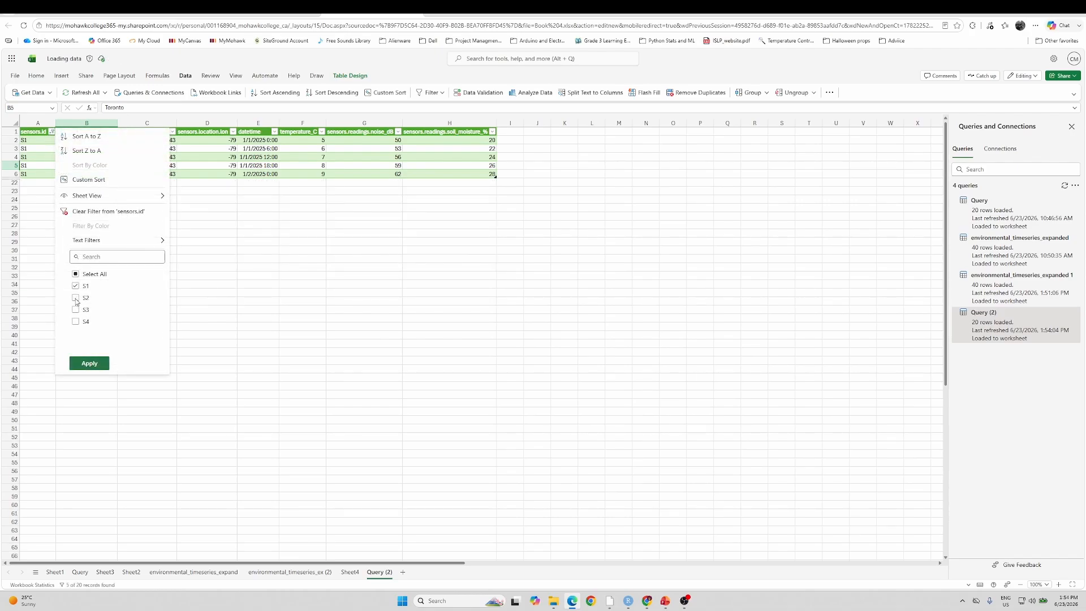
left_click(85, 365)
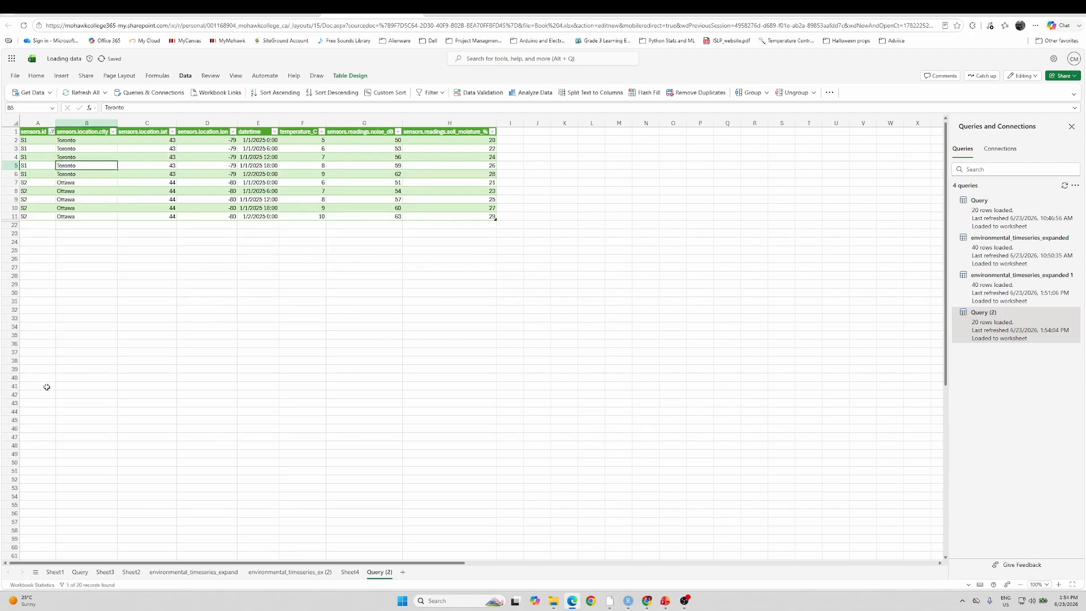
- Include S3 and S4 again in the sensors.id filter to show every sensor
left_click(52, 133)
left_click(76, 310)
left_click(76, 322)
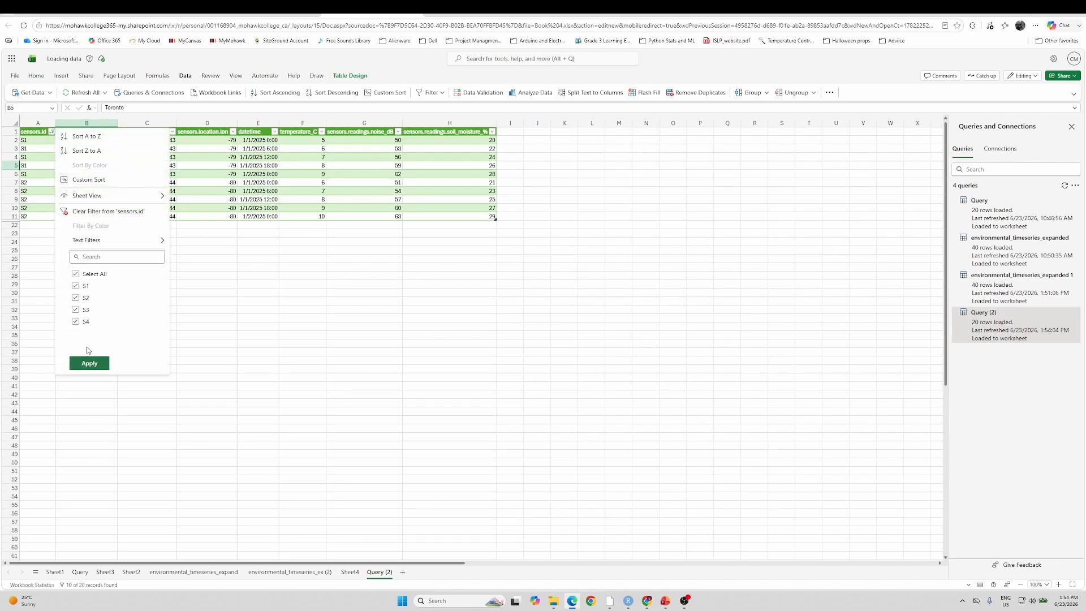
left_click(89, 363)
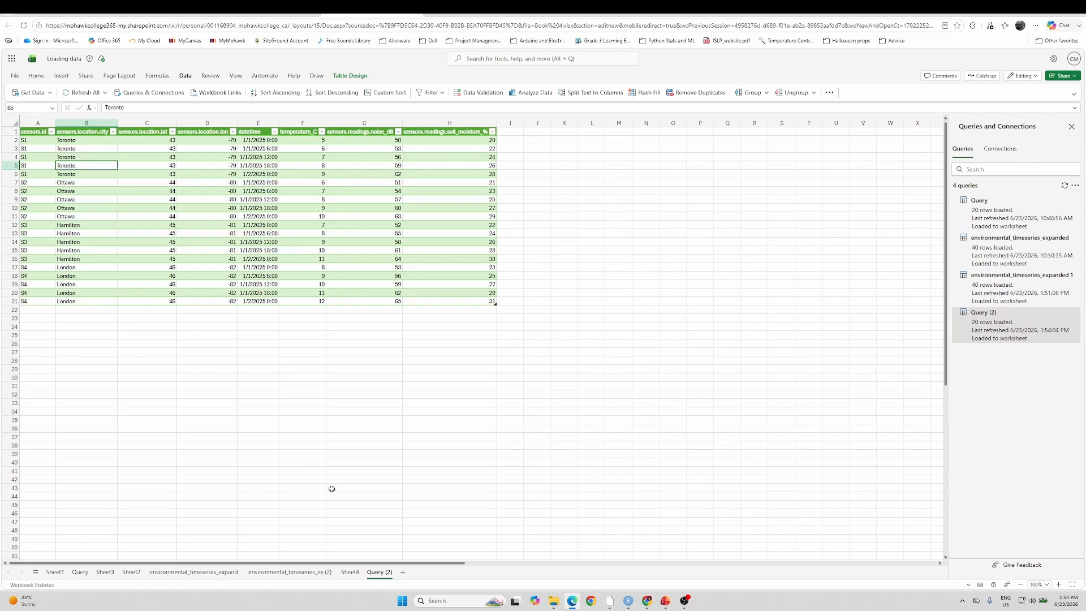
- Rename the Query (2) worksheet as "Enviro Data"
right_click(380, 575)
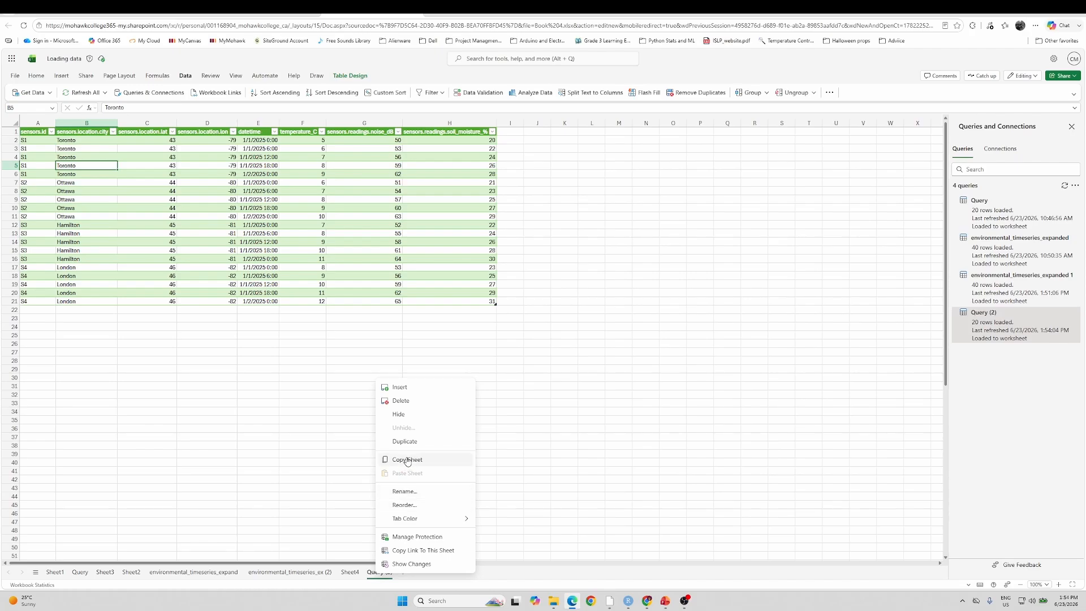
left_click(405, 492)
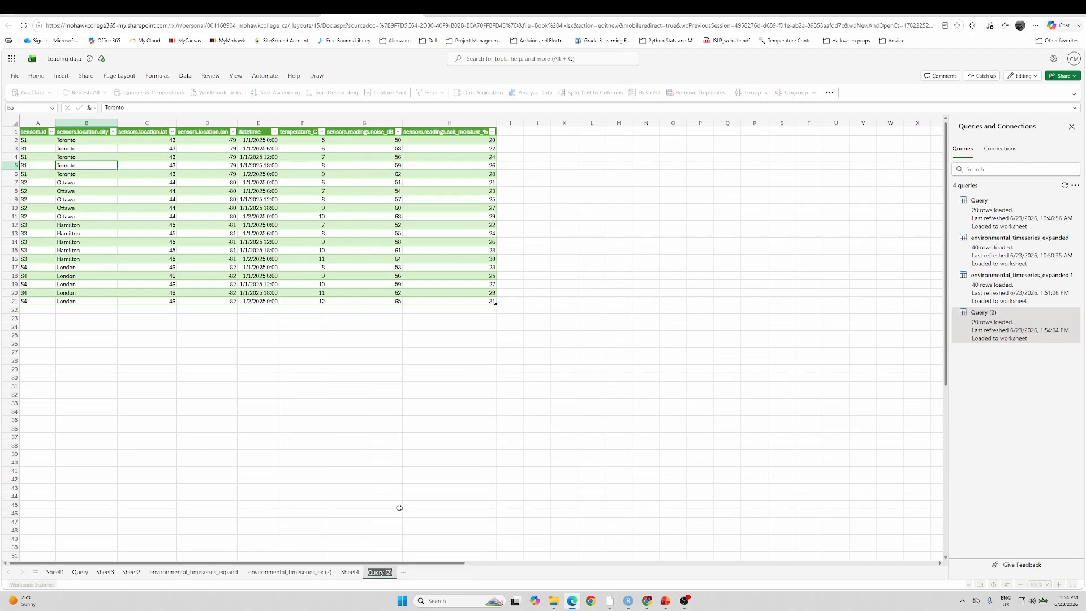
type("Enviro Data")
key("Return")
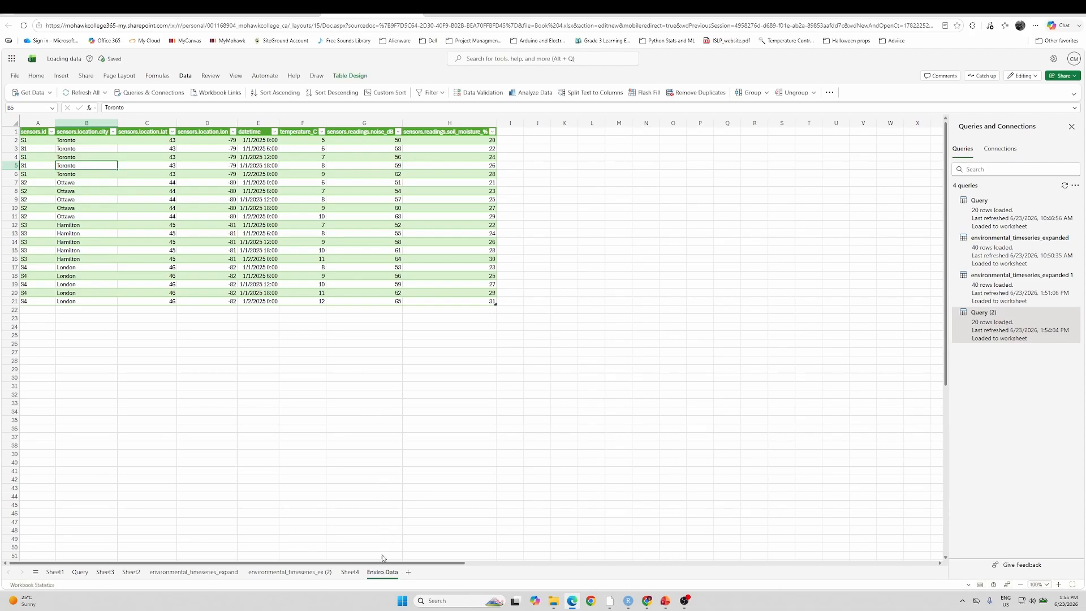
- View the environmental_timeseries_ex (2) worksheet for comparison and return to the Enviro Data worksheet
left_click(290, 571)
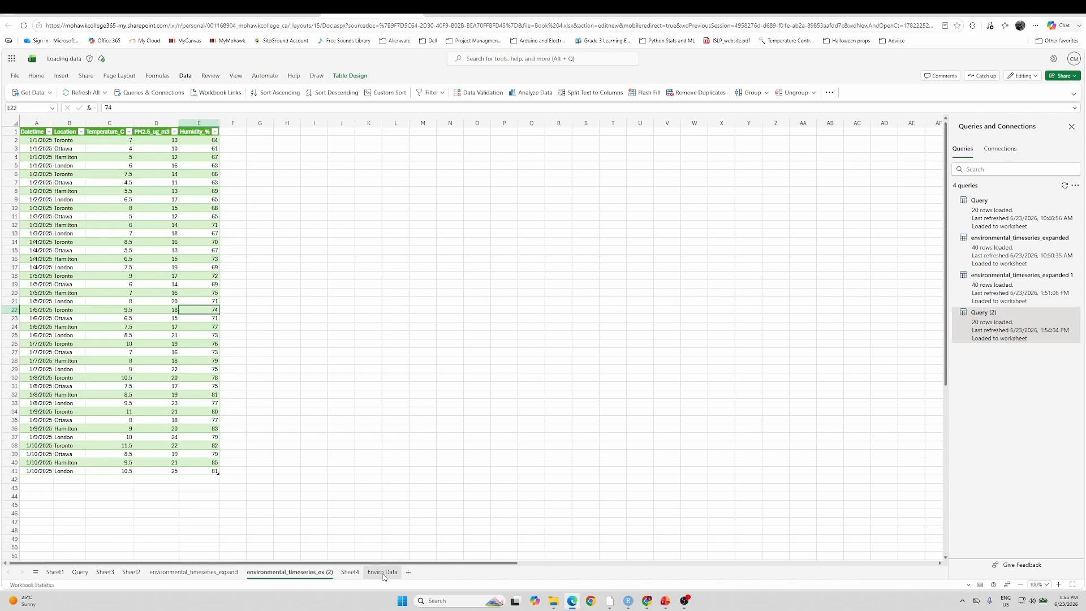
left_click(383, 572)
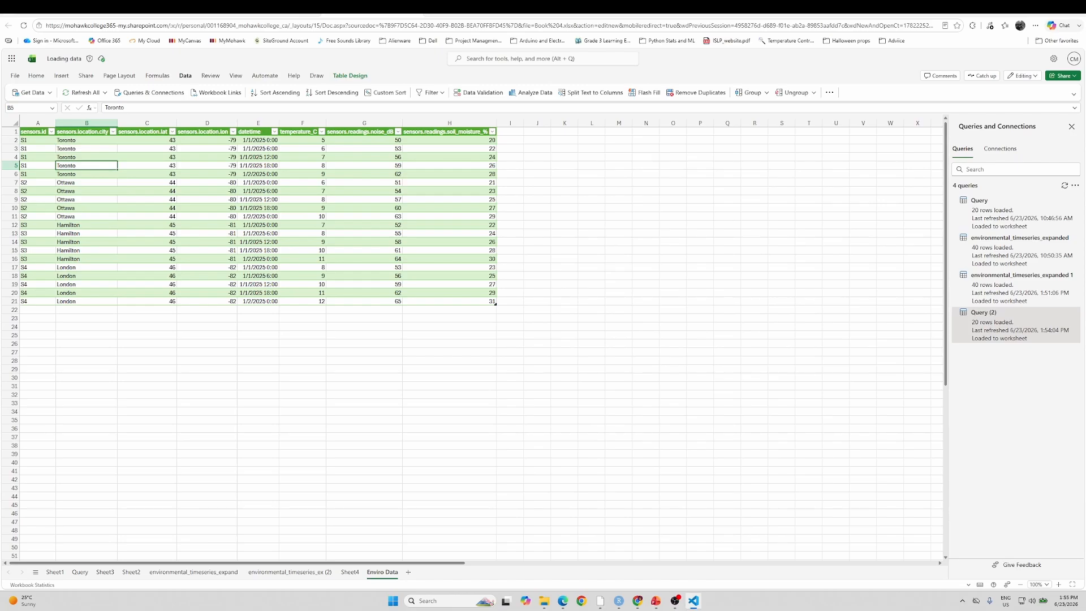
- Place Visual Studio Code beside the worksheet and examine the raw environmental_sensors_expanded.json and environmental_timeseries_expanded.csv files
left_click_drag(57, 101, 612, 42)
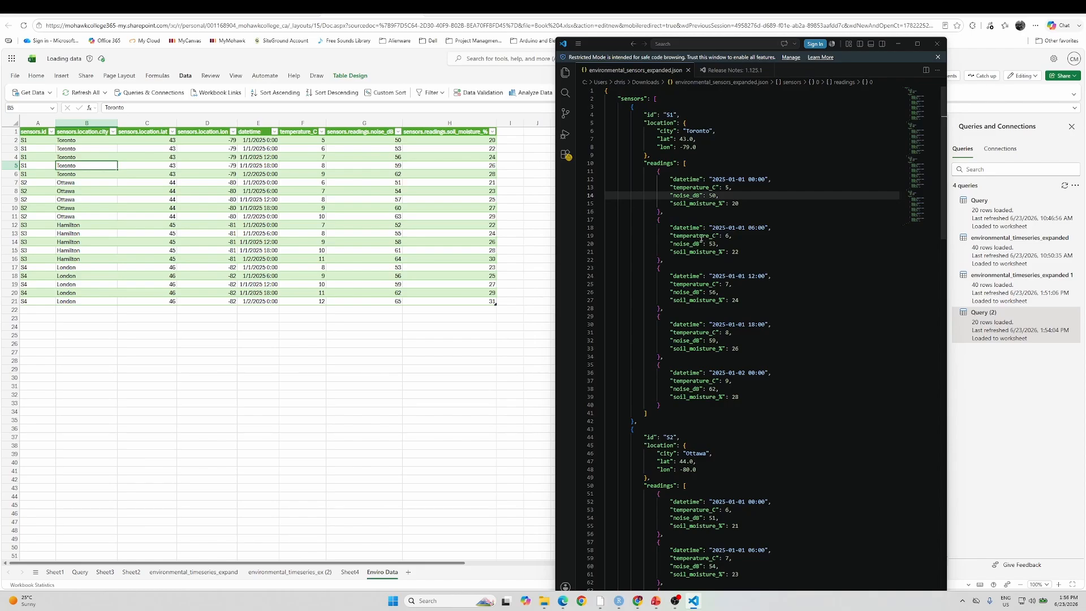
scroll(710, 253, "down", 15)
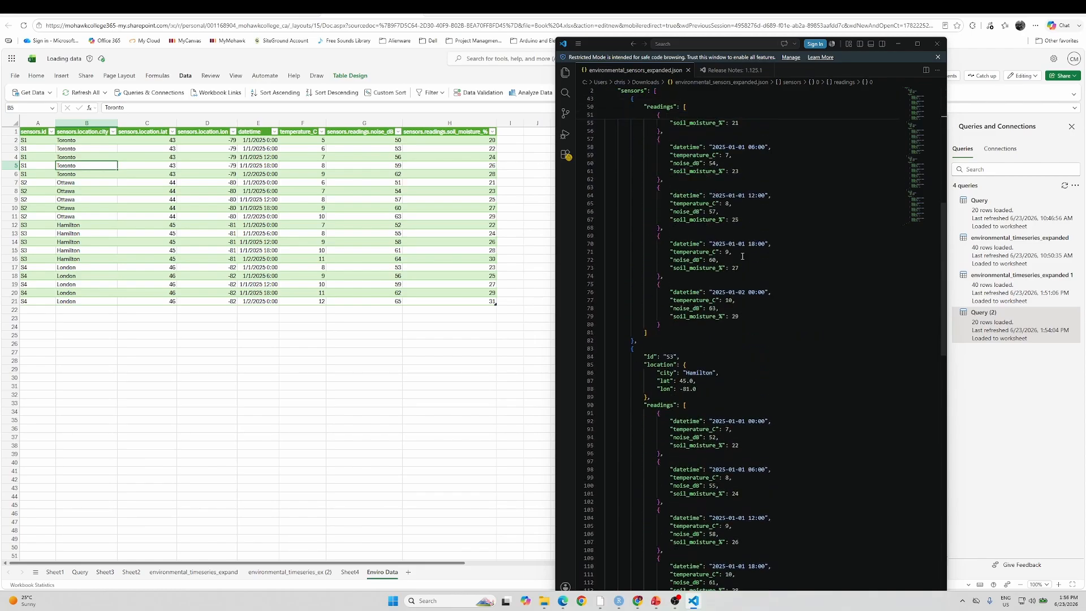
scroll(678, 376, "down", 15)
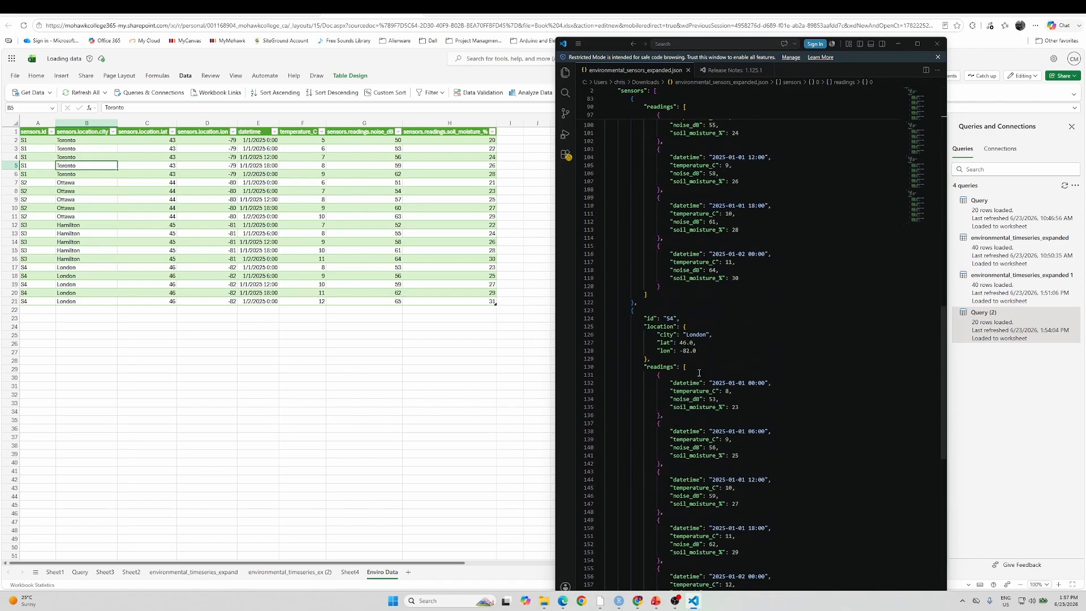
scroll(667, 327, "up", 8)
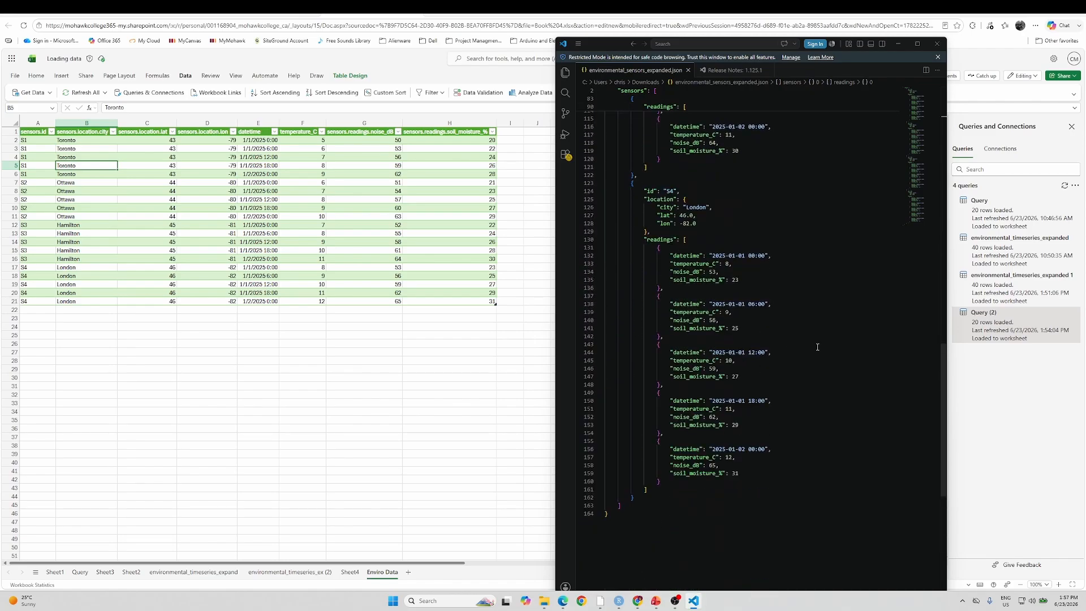
scroll(805, 321, "up", 20)
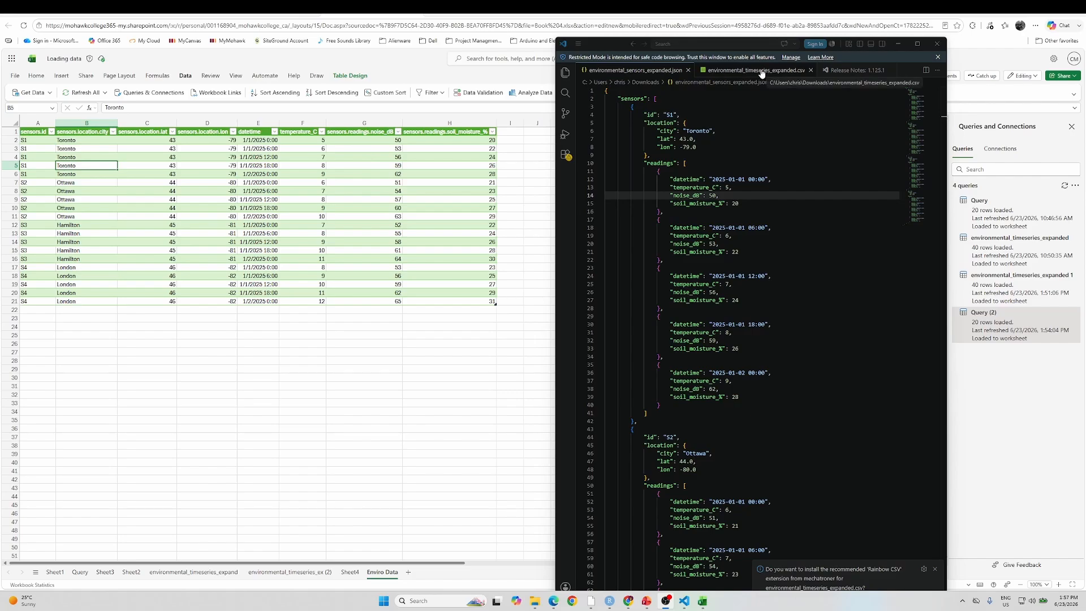
left_click(750, 73)
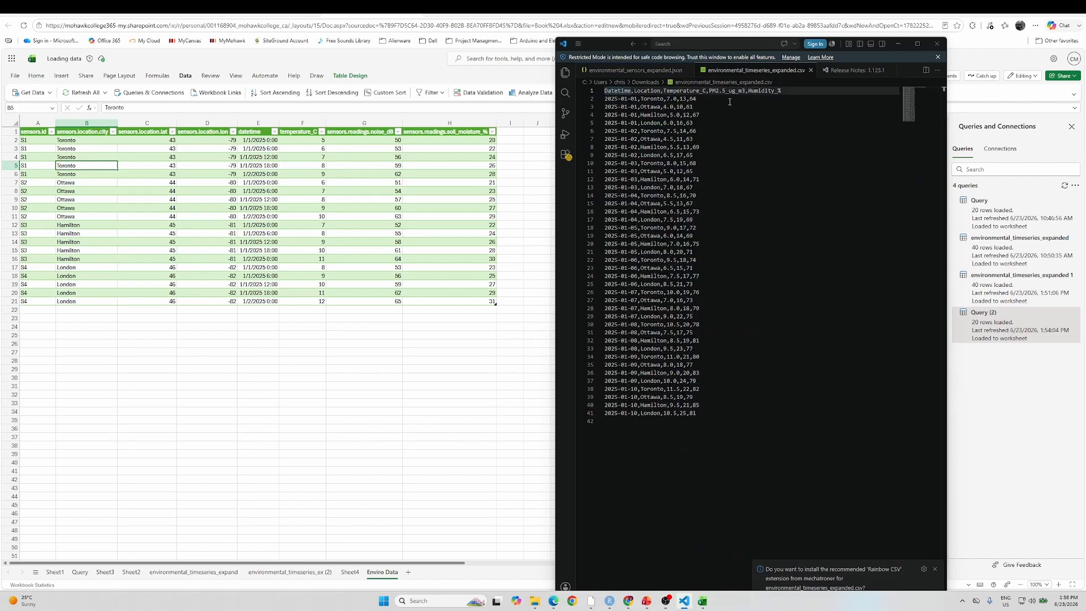